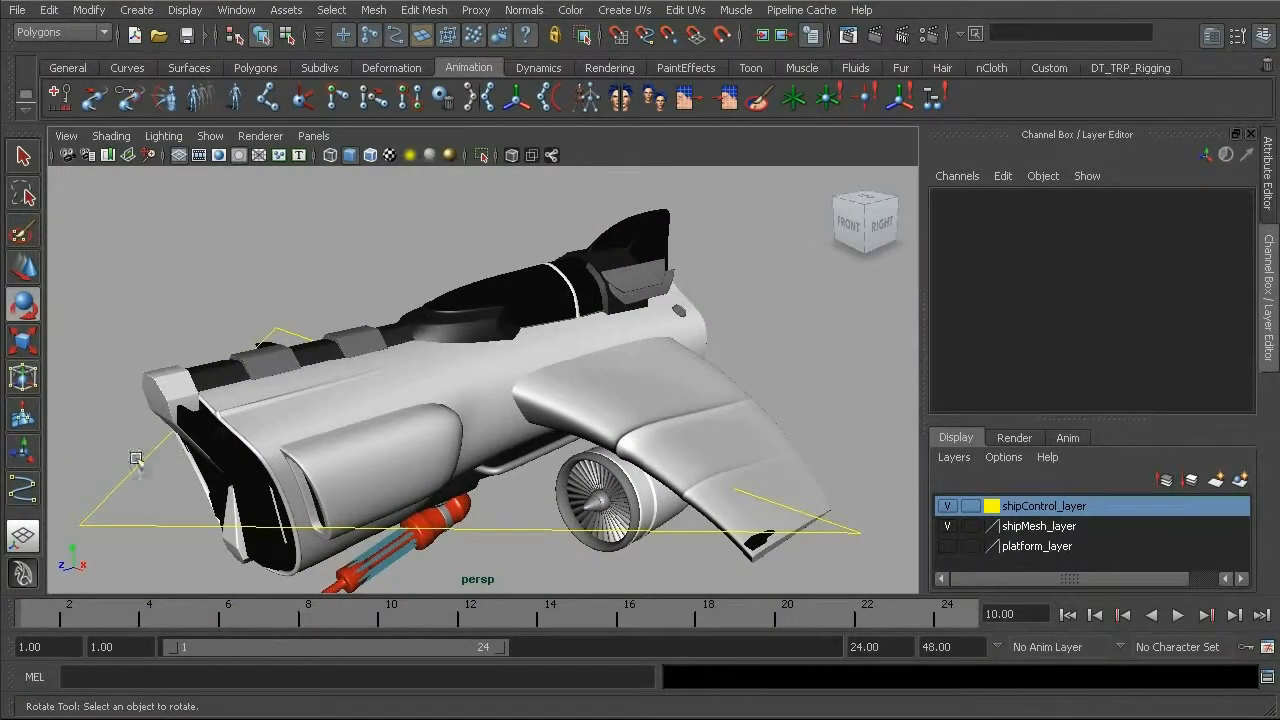
- Select the cc_ship01 control, go up to its parent ship group, and open the Outliner
{"action": "left_click_drag", "start_coordinate": [131, 443], "coordinate": [158, 473]}
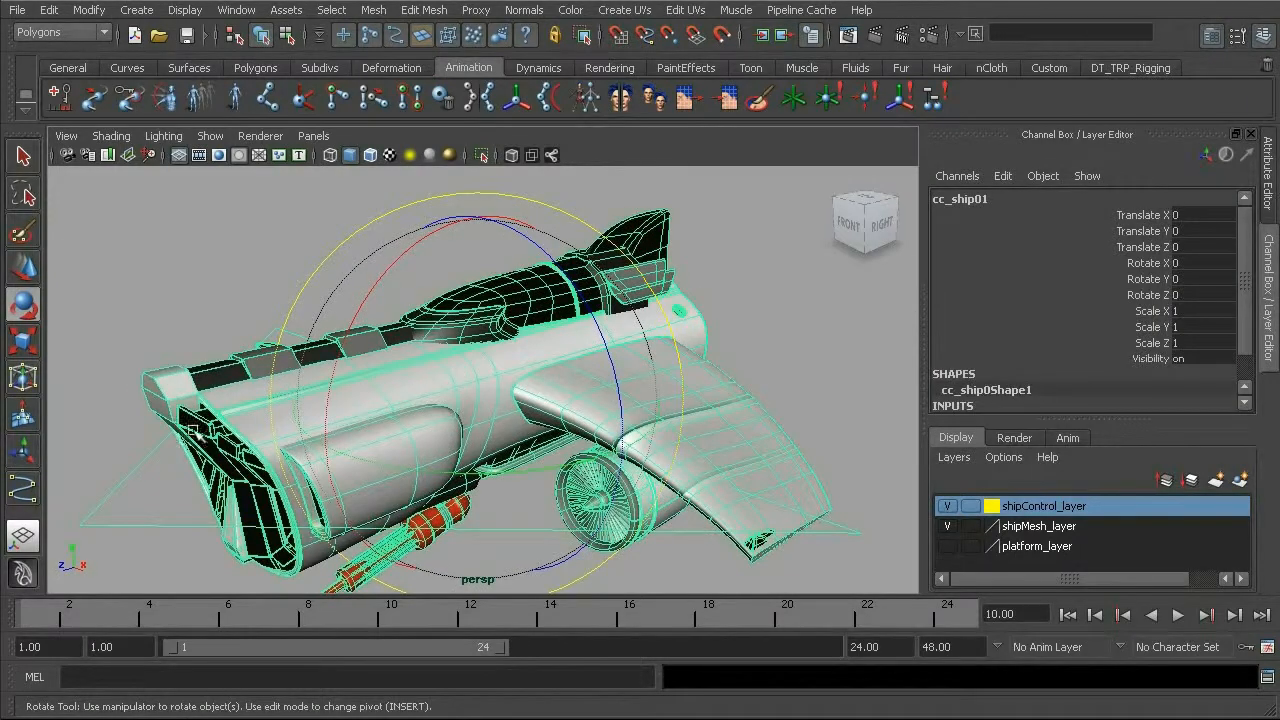
{"action": "key", "text": "Up"}
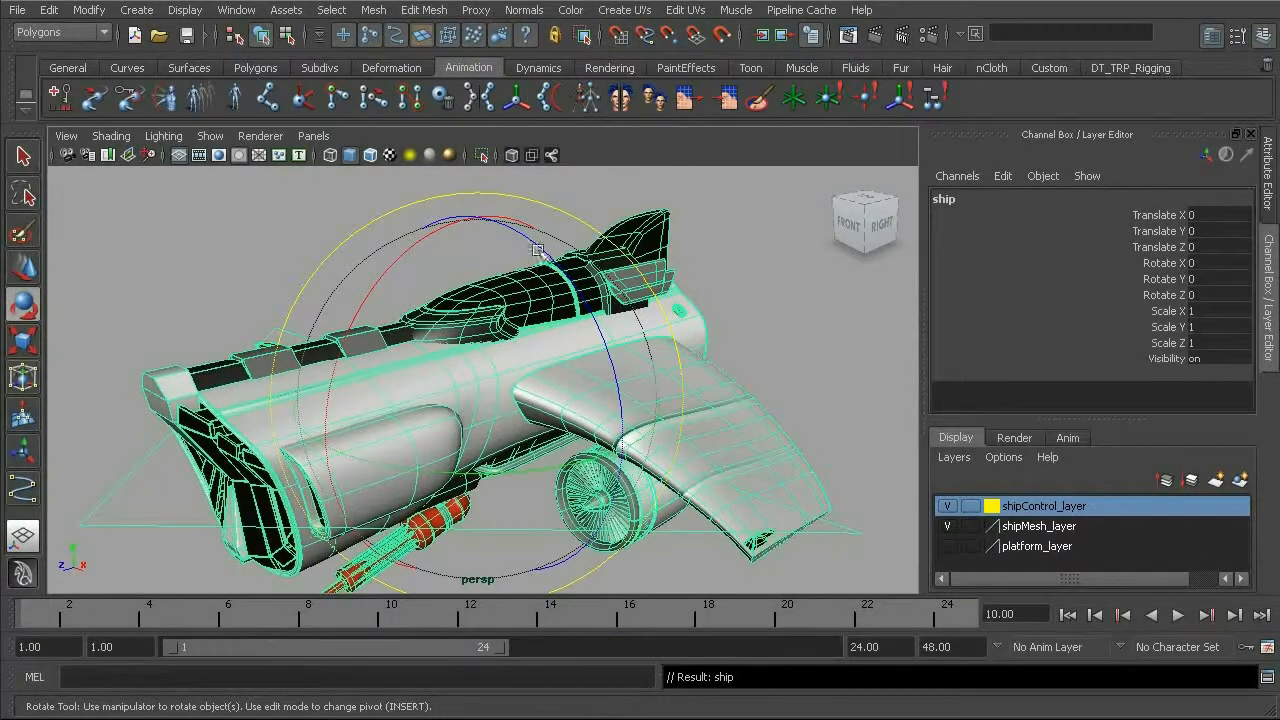
{"action": "right_click_drag", "start_coordinate": [443, 300], "coordinate": [409, 289], "text": "alt"}
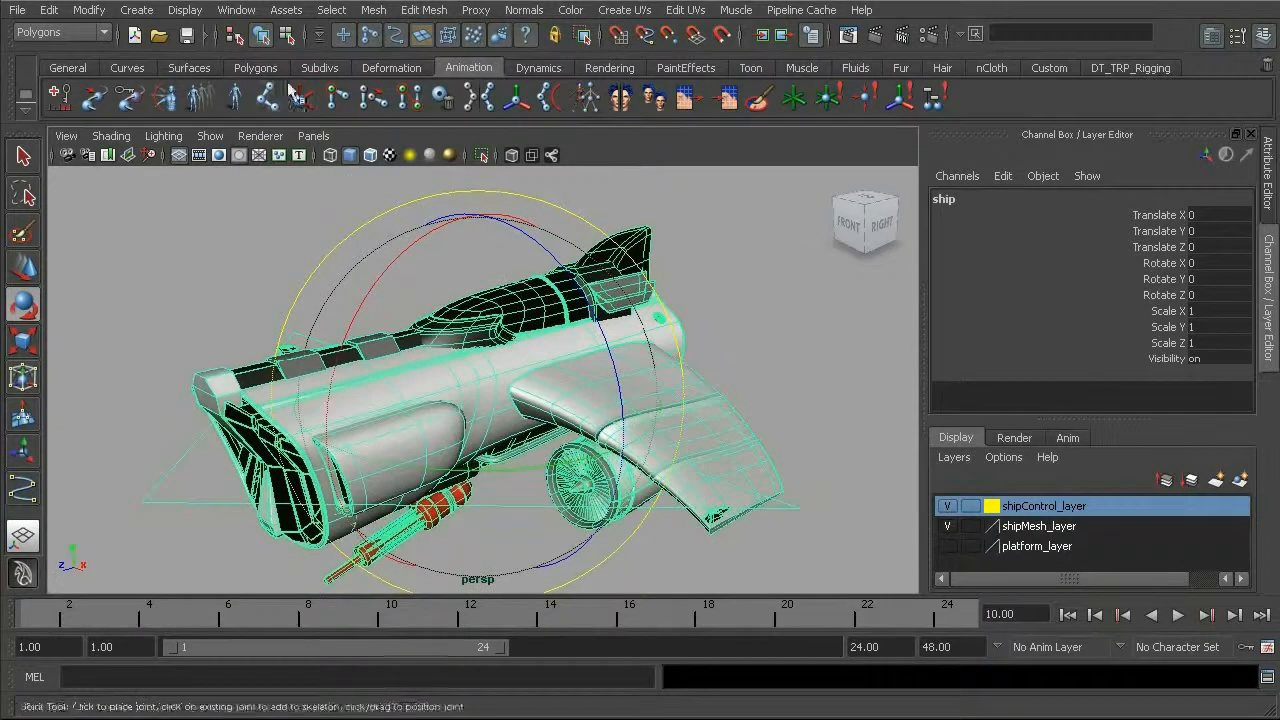
{"action": "left_click", "coordinate": [241, 10]}
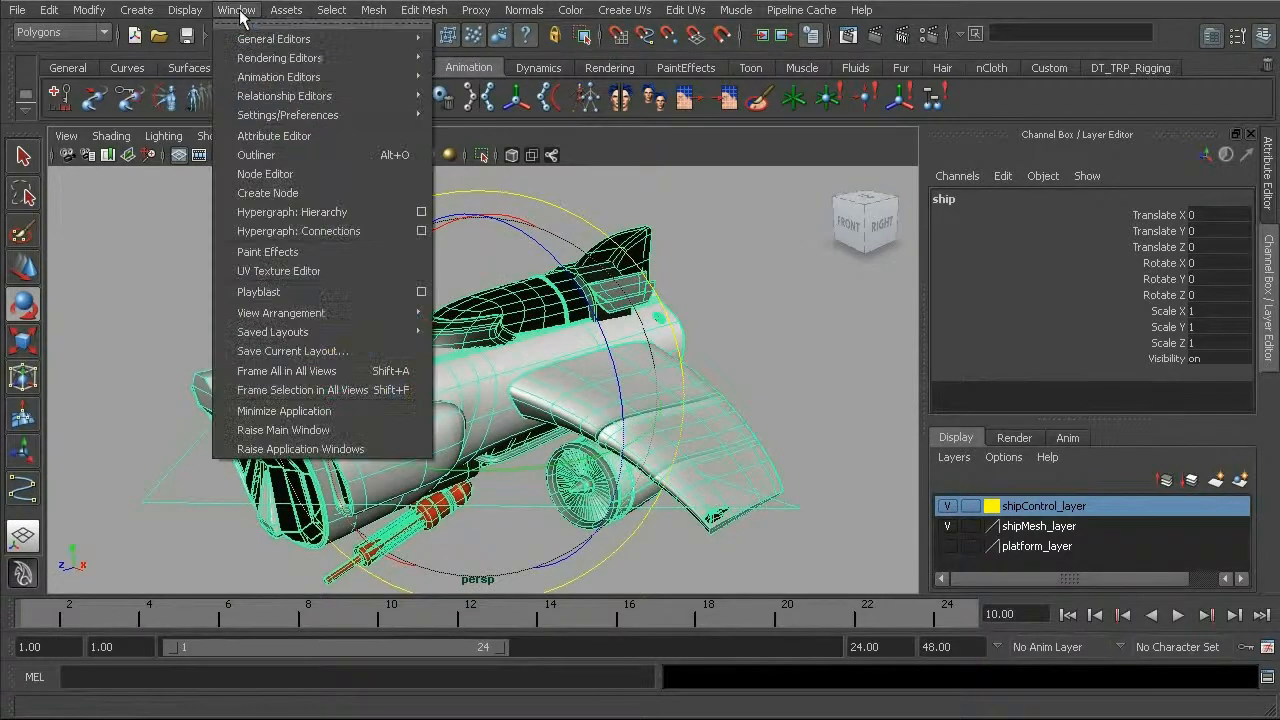
{"action": "left_click", "coordinate": [295, 155]}
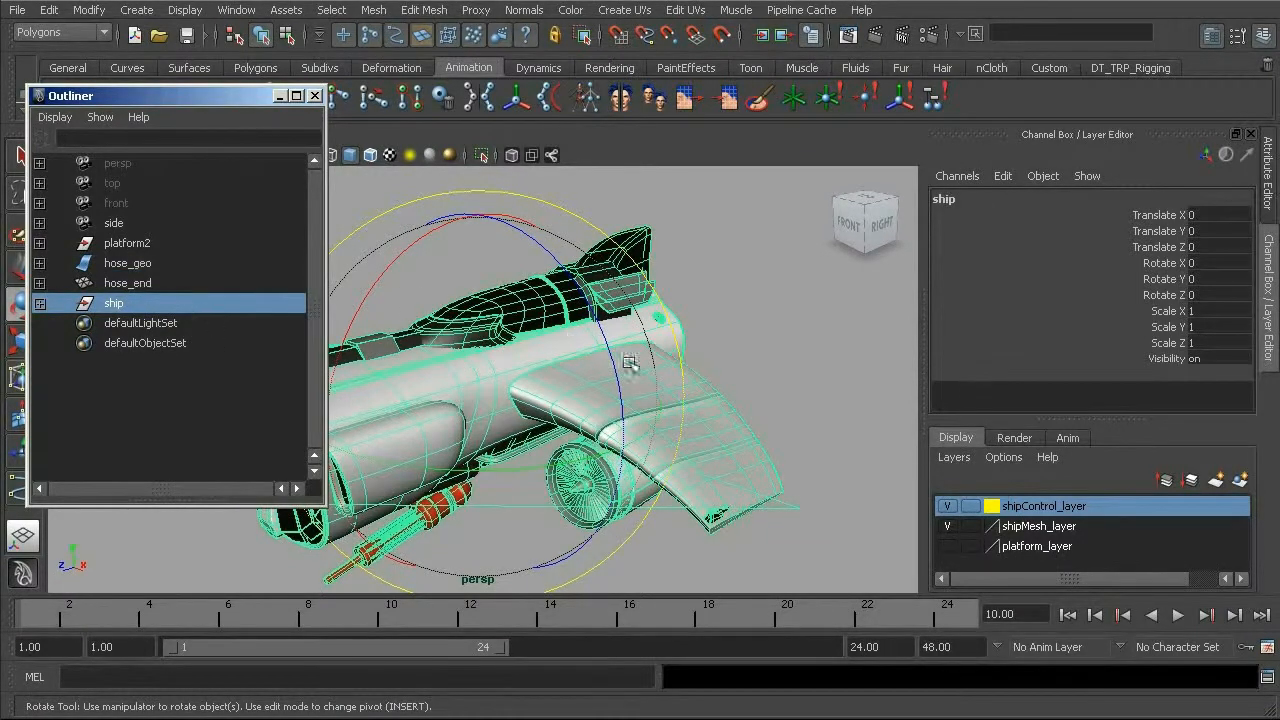
{"action": "left_click_drag", "start_coordinate": [451, 339], "coordinate": [460, 318], "text": "alt"}
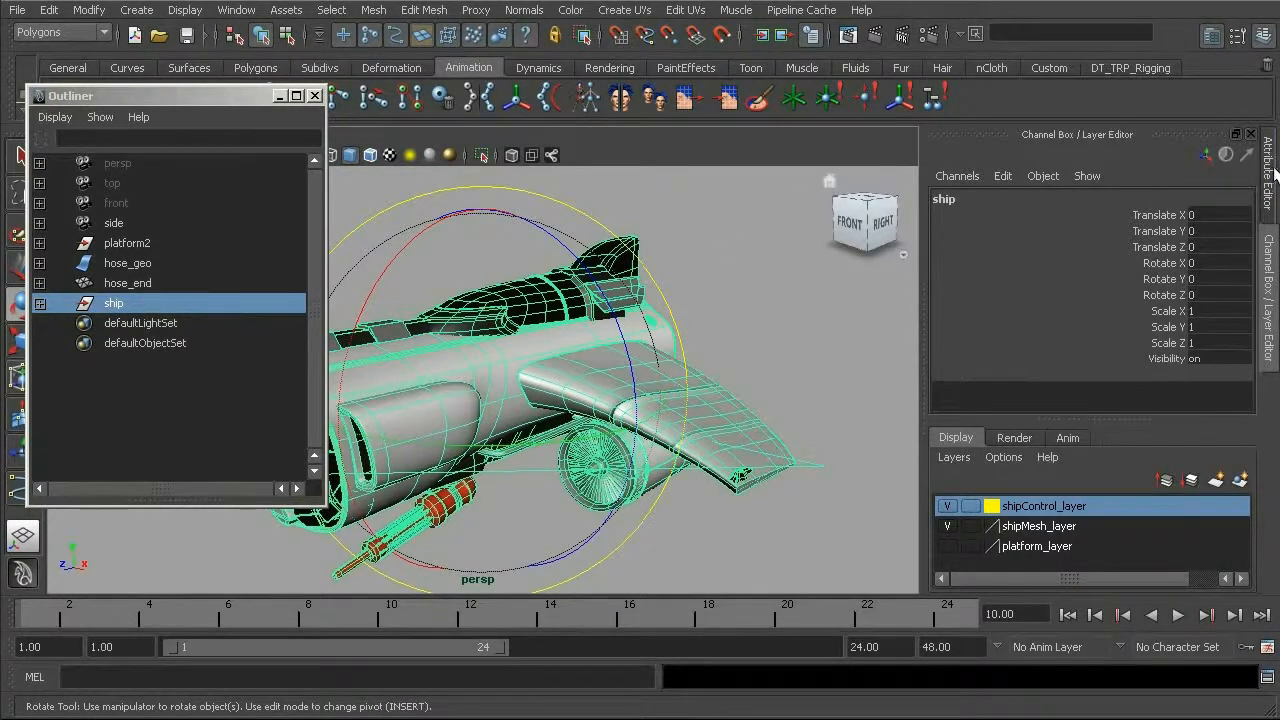
- Turn on Display Handle in the display attributes of the ship group
{"action": "left_click", "coordinate": [1268, 172]}
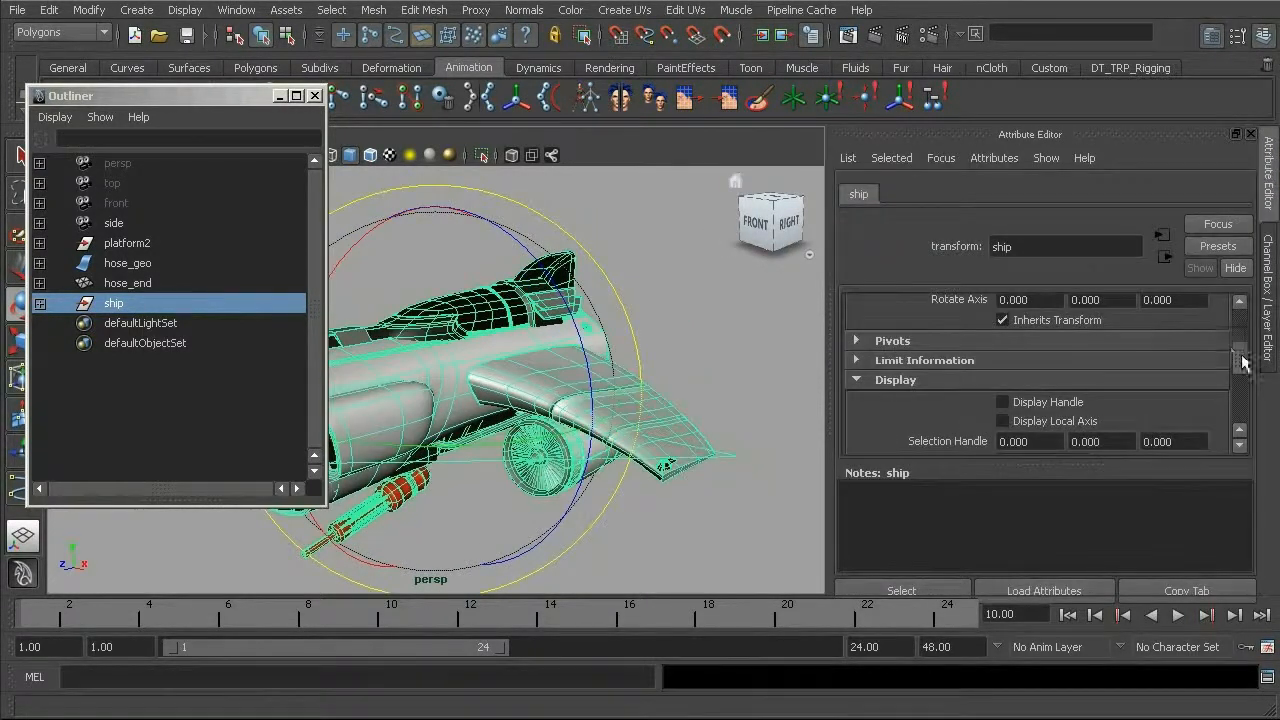
{"action": "left_click", "coordinate": [1240, 306]}
{"action": "left_click_drag", "start_coordinate": [1239, 322], "coordinate": [1223, 350]}
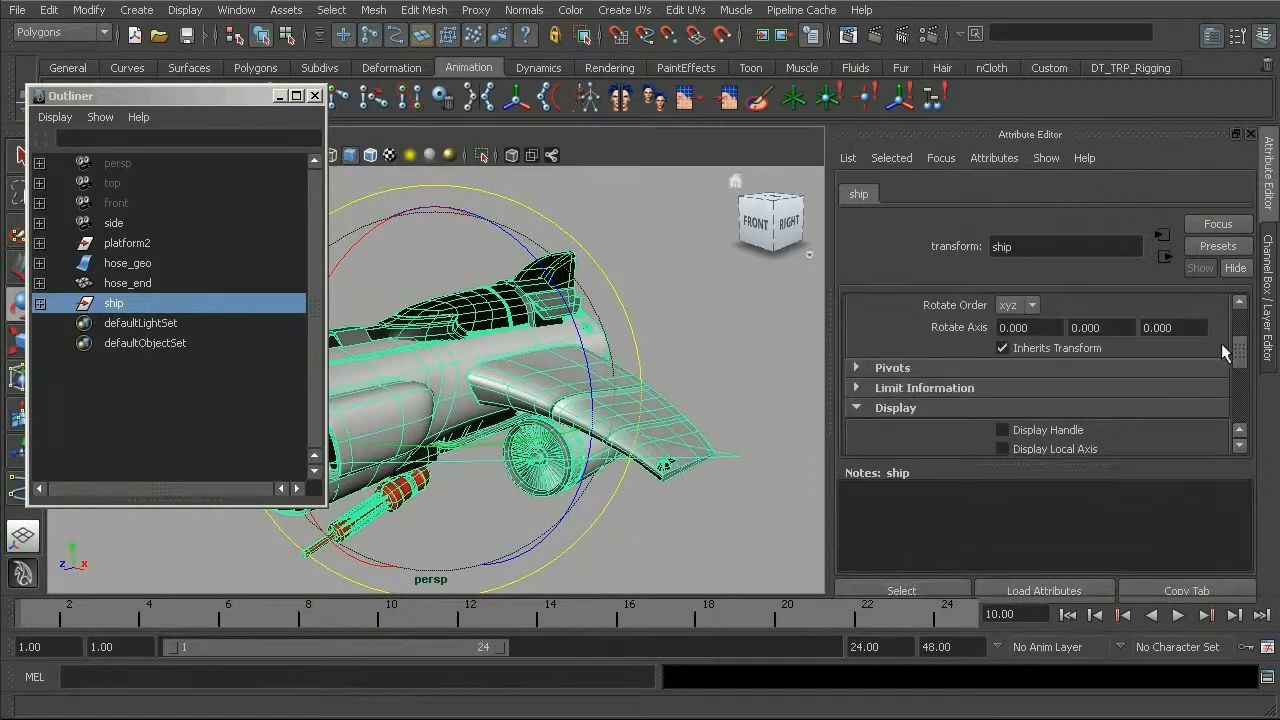
{"action": "left_click", "coordinate": [857, 408]}
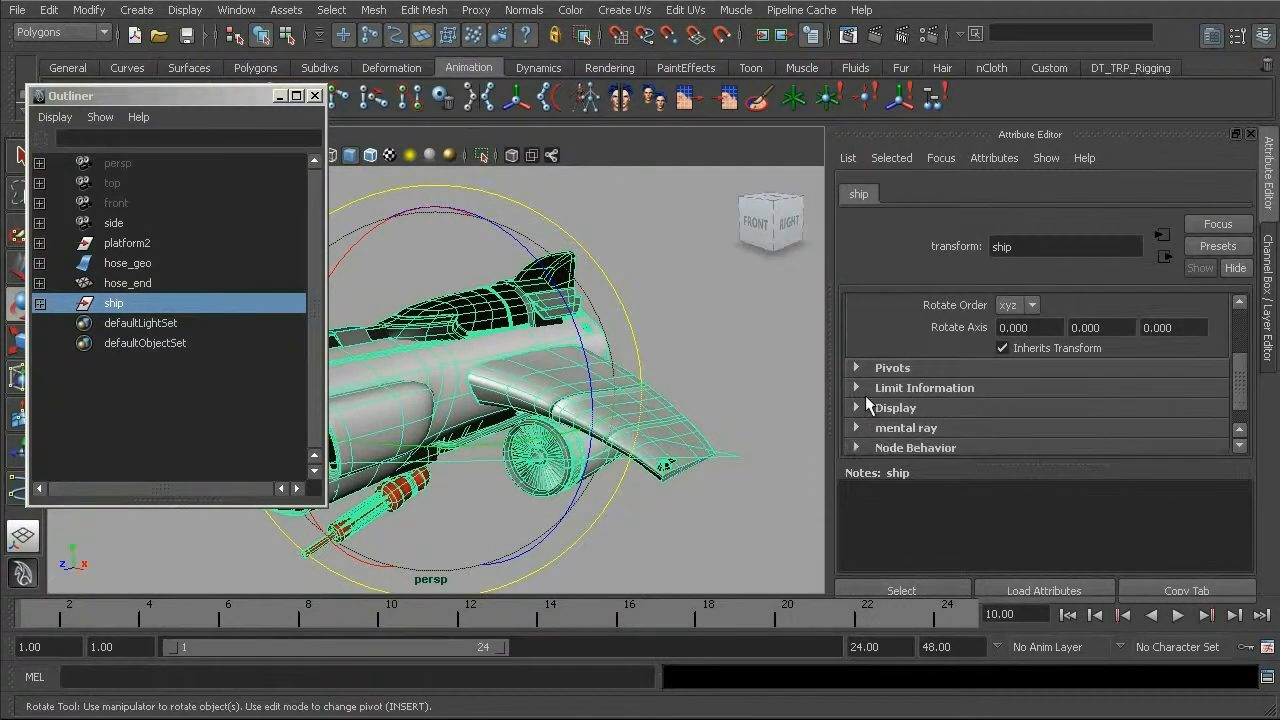
{"action": "left_click", "coordinate": [858, 407]}
{"action": "left_click", "coordinate": [857, 408]}
{"action": "left_click", "coordinate": [857, 408]}
{"action": "left_click_drag", "start_coordinate": [1243, 352], "coordinate": [1243, 363]}
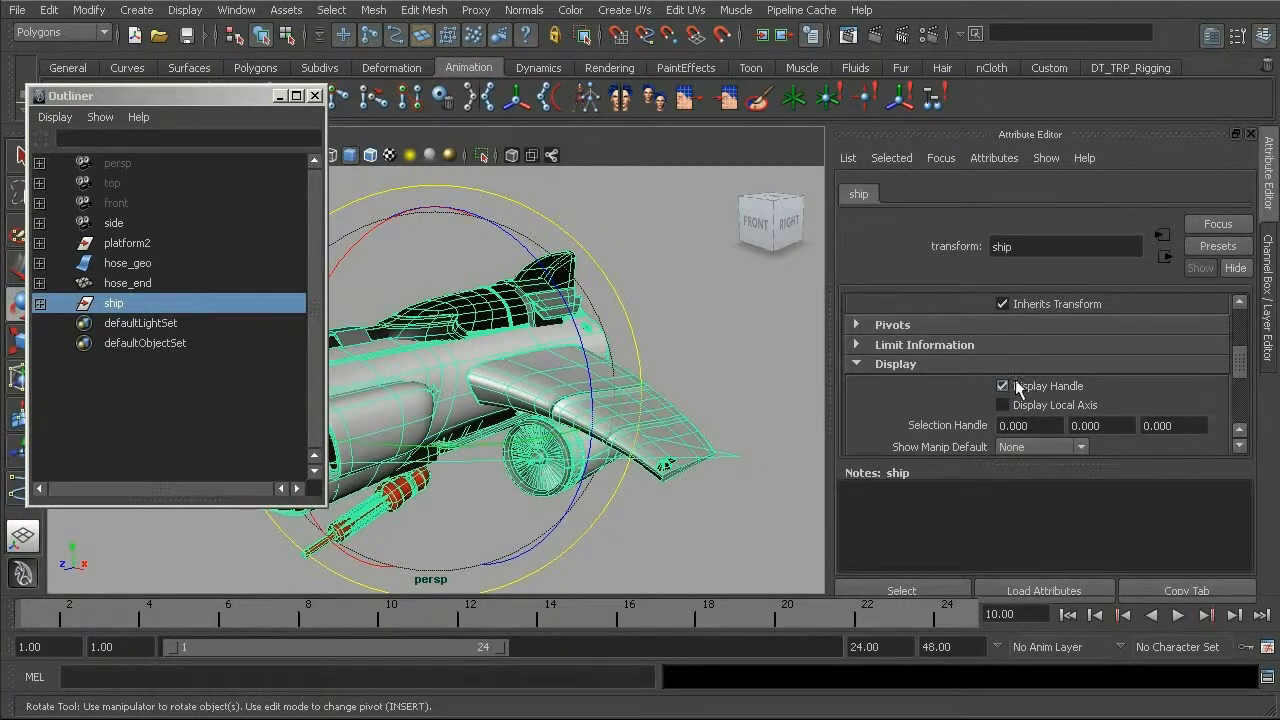
{"action": "left_click_drag", "start_coordinate": [500, 442], "coordinate": [460, 398], "text": "alt"}
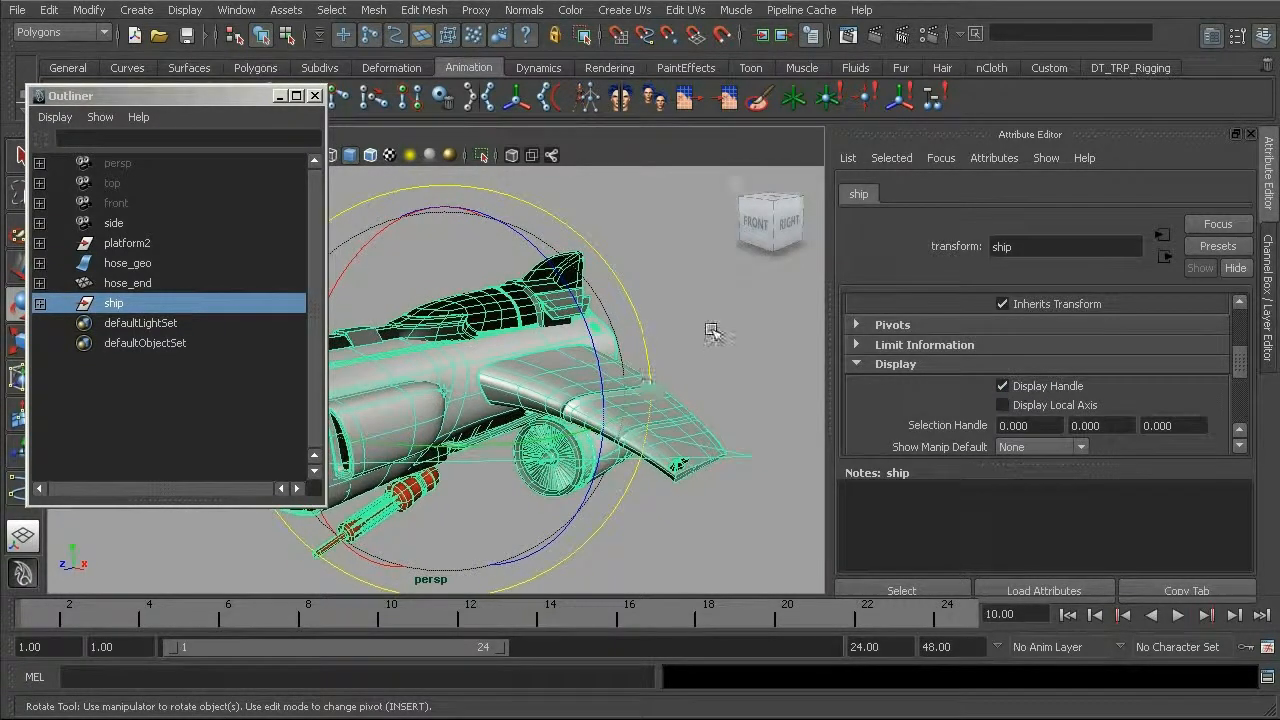
- Deselect the ship, minimize the Outliner, and check the Handles entry in the viewport's display filter
{"action": "left_click", "coordinate": [714, 337]}
{"action": "right_click_drag", "start_coordinate": [443, 391], "coordinate": [441, 393], "text": "alt"}
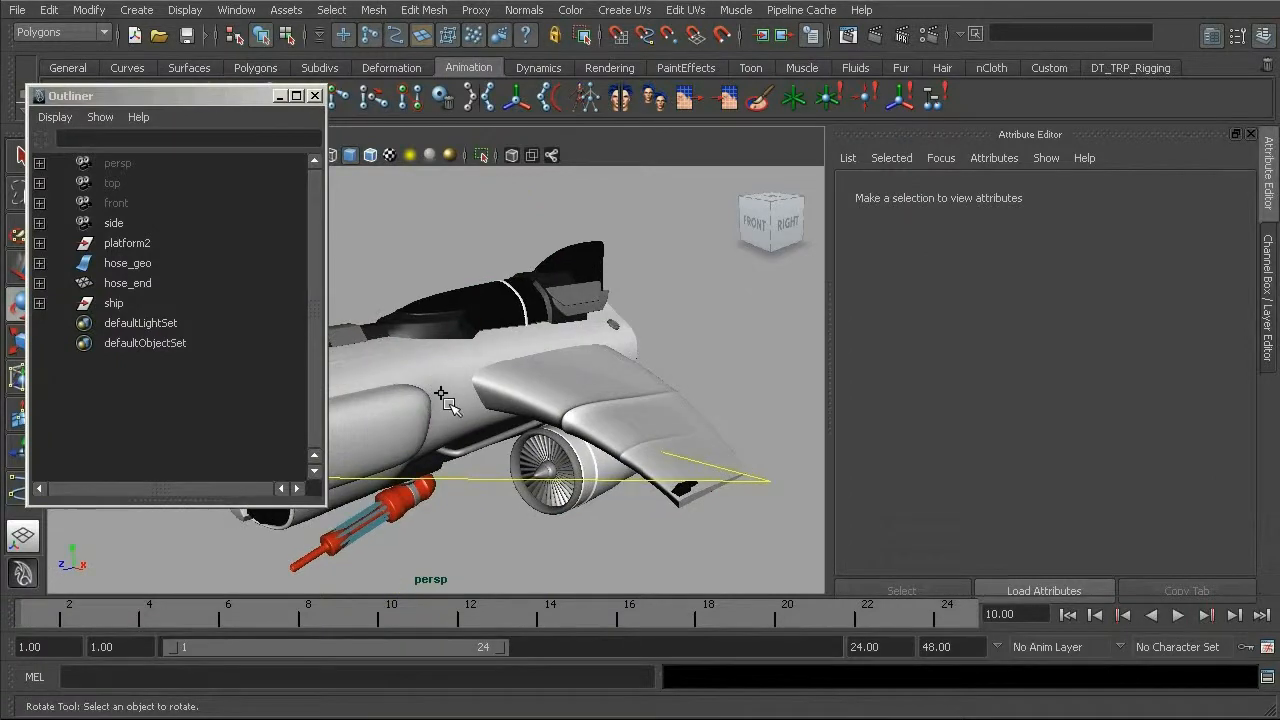
{"action": "left_click", "coordinate": [277, 96]}
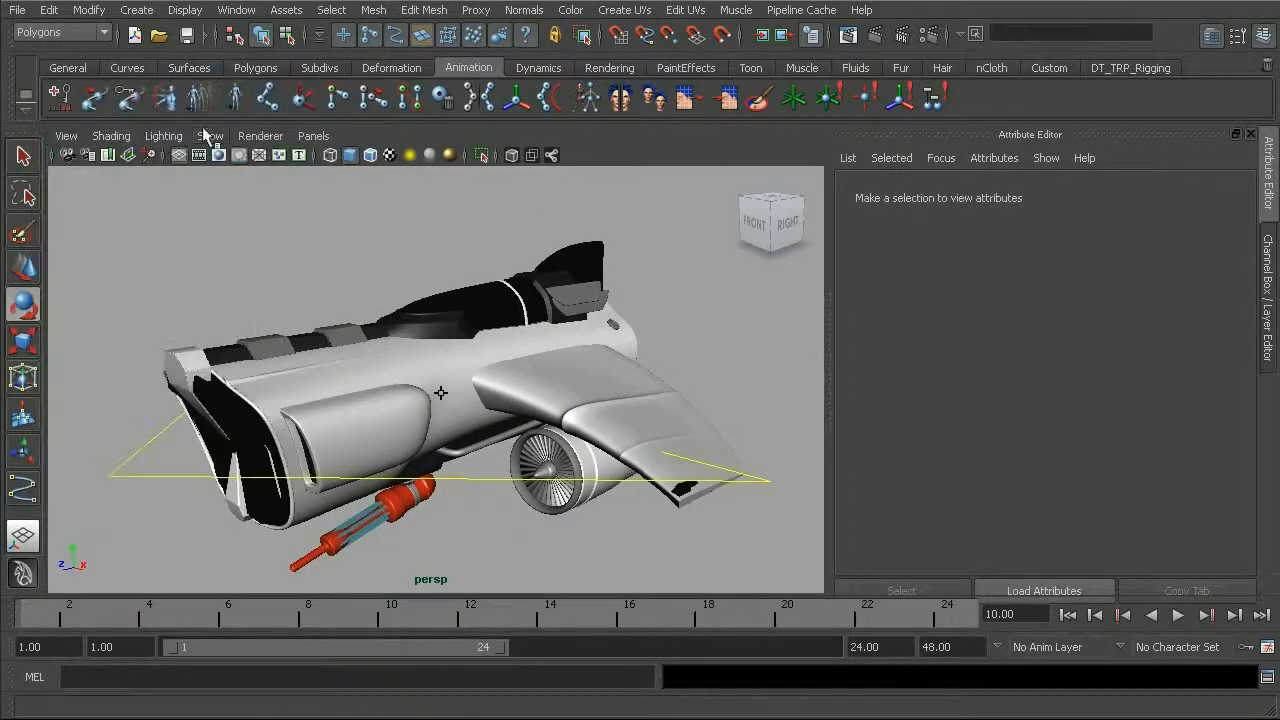
{"action": "left_click", "coordinate": [207, 136]}
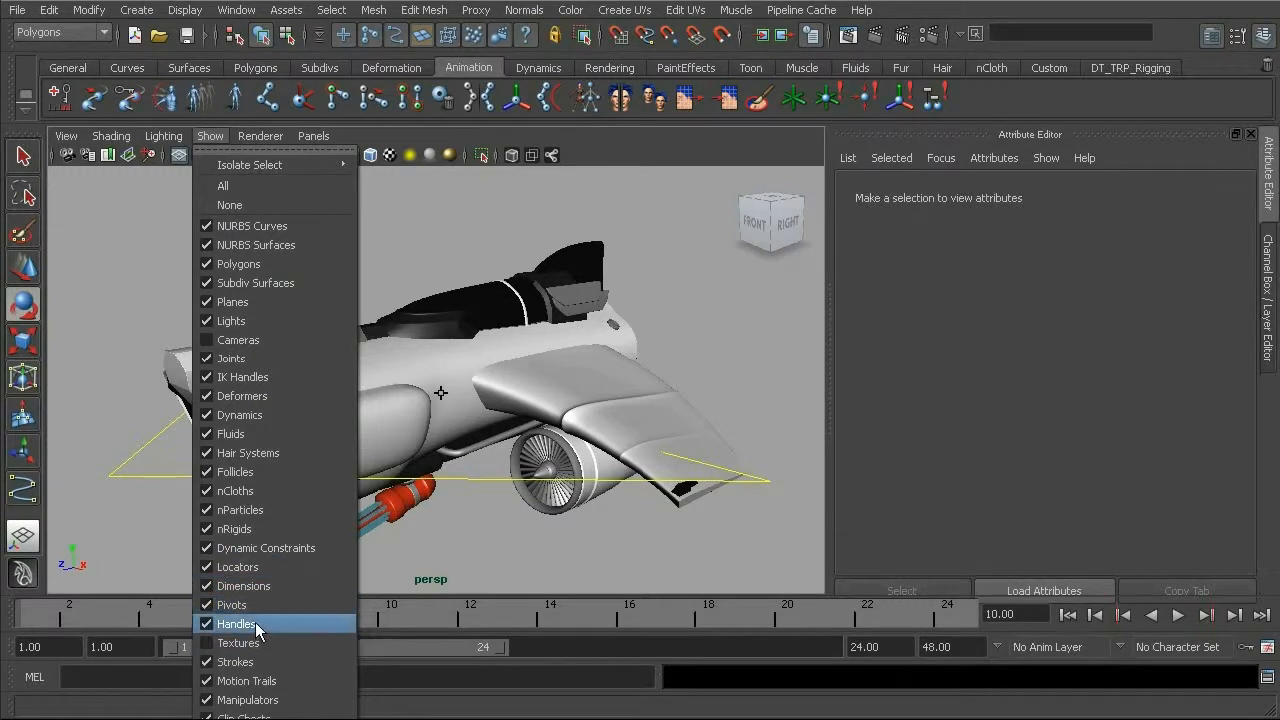
{"action": "left_click", "coordinate": [449, 246]}
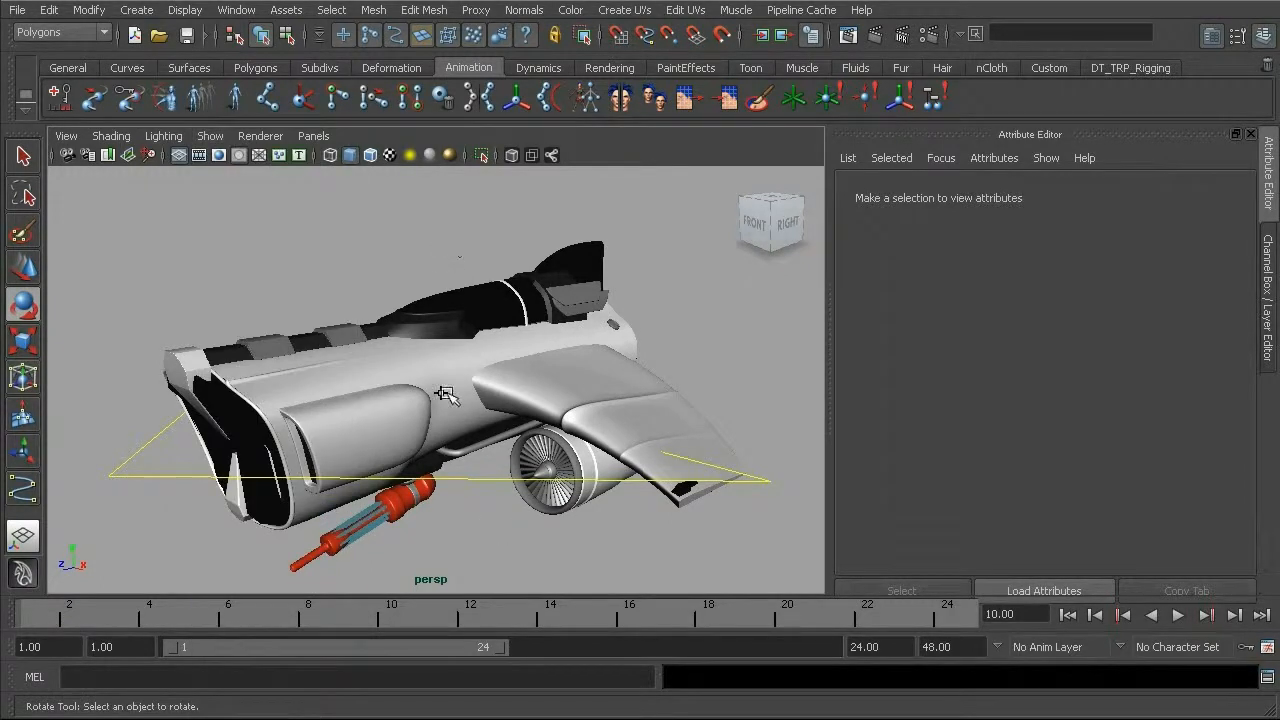
- Select the whole ship group through its selection handle in the viewport
{"action": "left_click", "coordinate": [455, 281]}
{"action": "left_click", "coordinate": [256, 250]}
{"action": "left_click", "coordinate": [440, 391]}
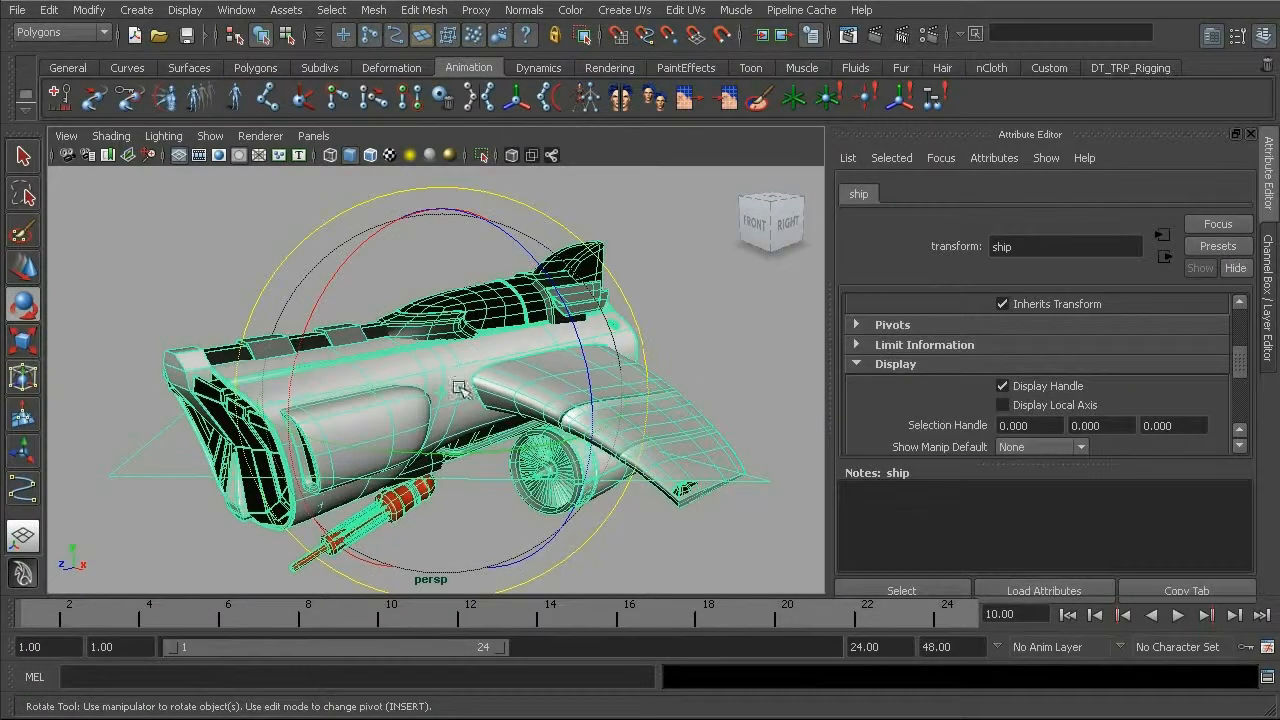
{"action": "mouse_move", "coordinate": [466, 397]}
{"action": "left_mouse_down", "text": "alt"}
{"action": "mouse_move", "coordinate": [505, 400]}
{"action": "mouse_move", "coordinate": [435, 398]}
{"action": "mouse_move", "coordinate": [466, 402]}
{"action": "left_mouse_up", "text": "alt"}
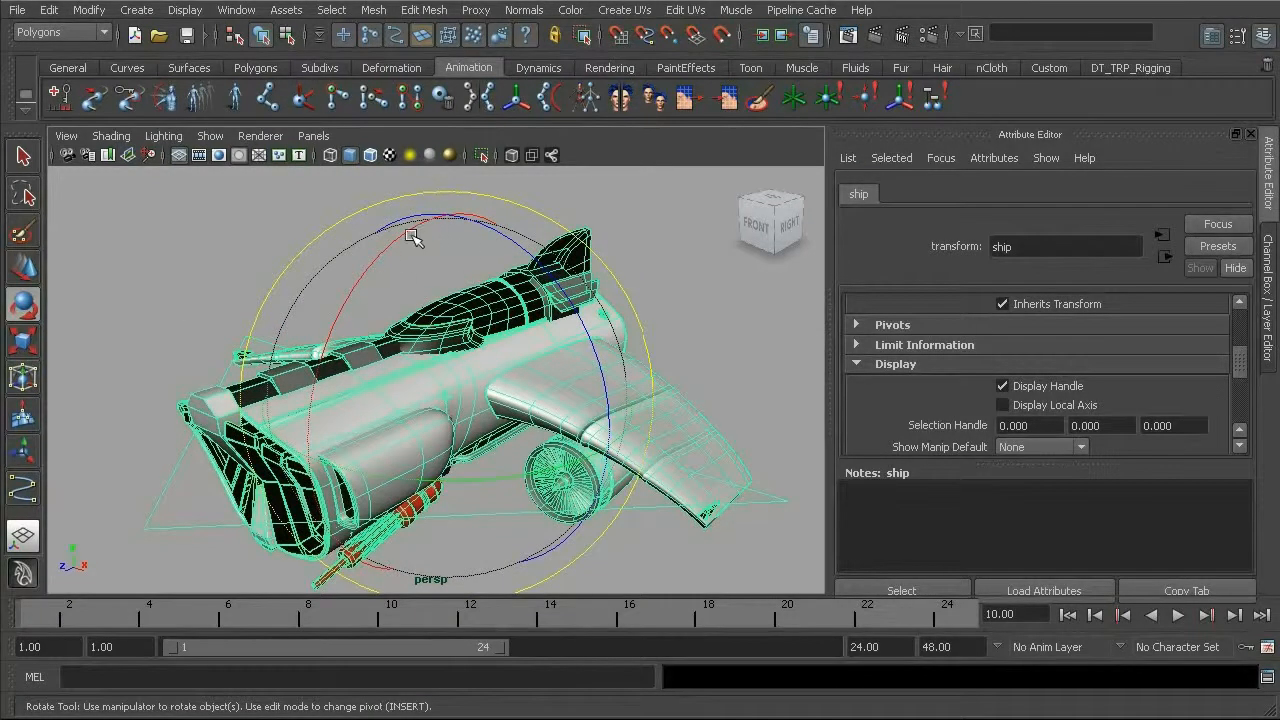
{"action": "left_click_drag", "start_coordinate": [464, 352], "coordinate": [488, 398]}
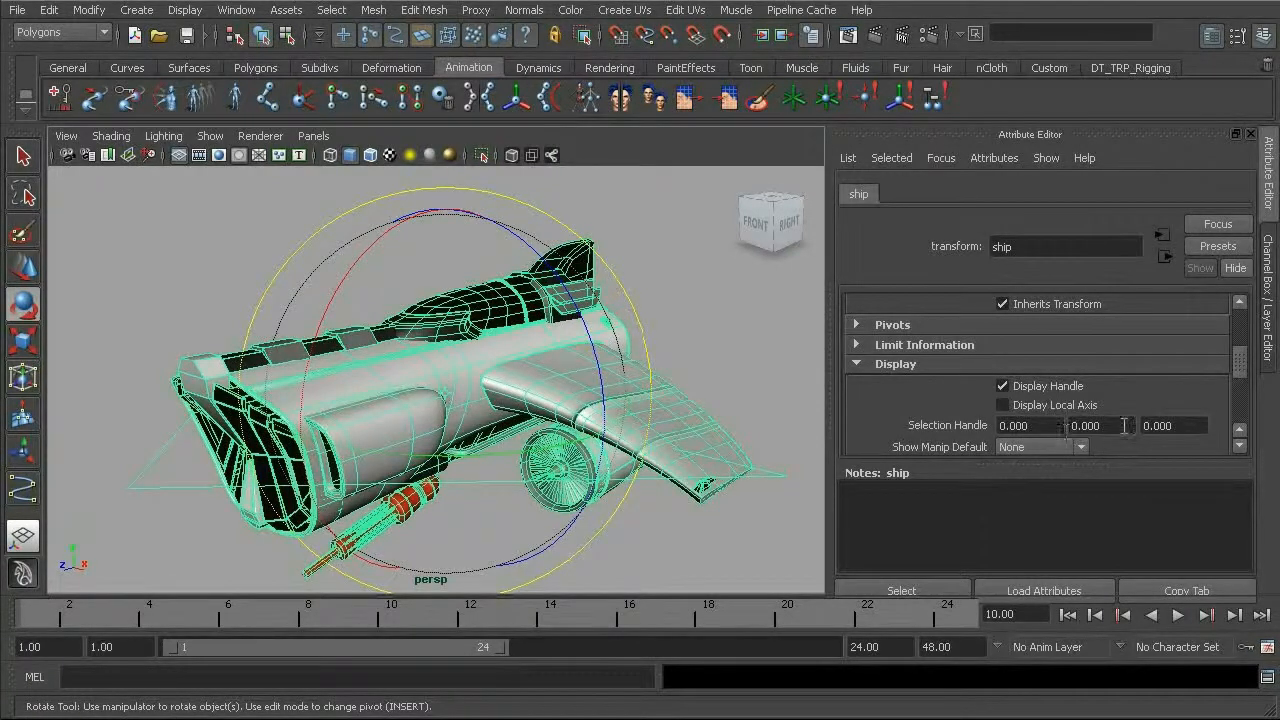
- Set the Y offset of the ship group's selection handle to 12.460
{"action": "left_click", "coordinate": [1032, 425]}
{"action": "left_click", "coordinate": [1118, 426]}
{"action": "left_click", "coordinate": [1178, 425]}
{"action": "left_click", "coordinate": [1039, 425]}
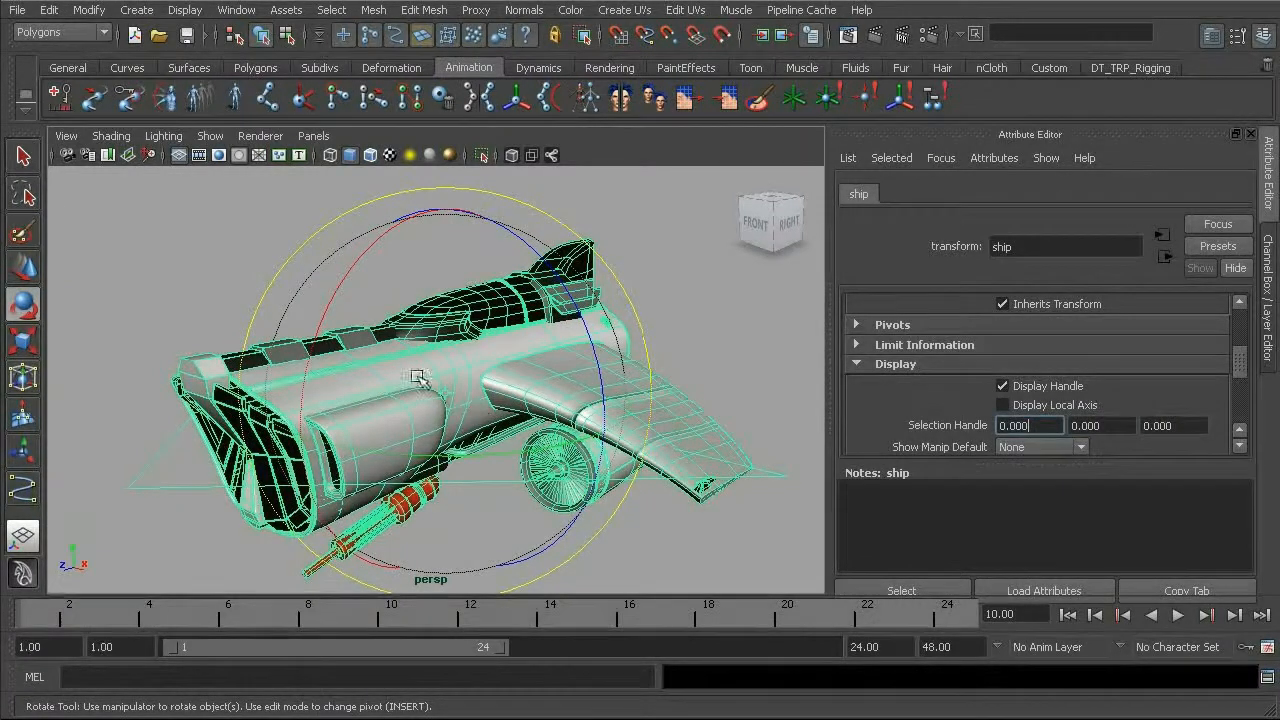
{"action": "left_click", "coordinate": [1099, 425]}
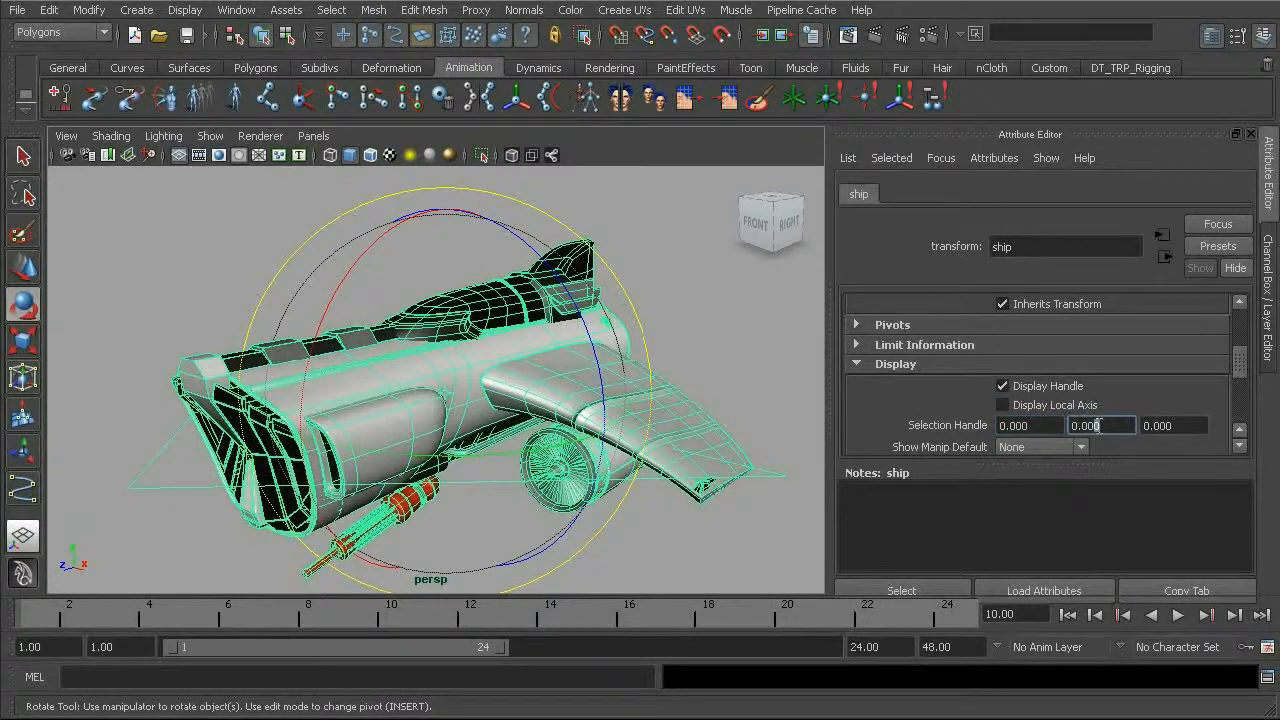
{"action": "left_click_drag", "start_coordinate": [1115, 425], "coordinate": [1065, 419], "text": "ctrl"}
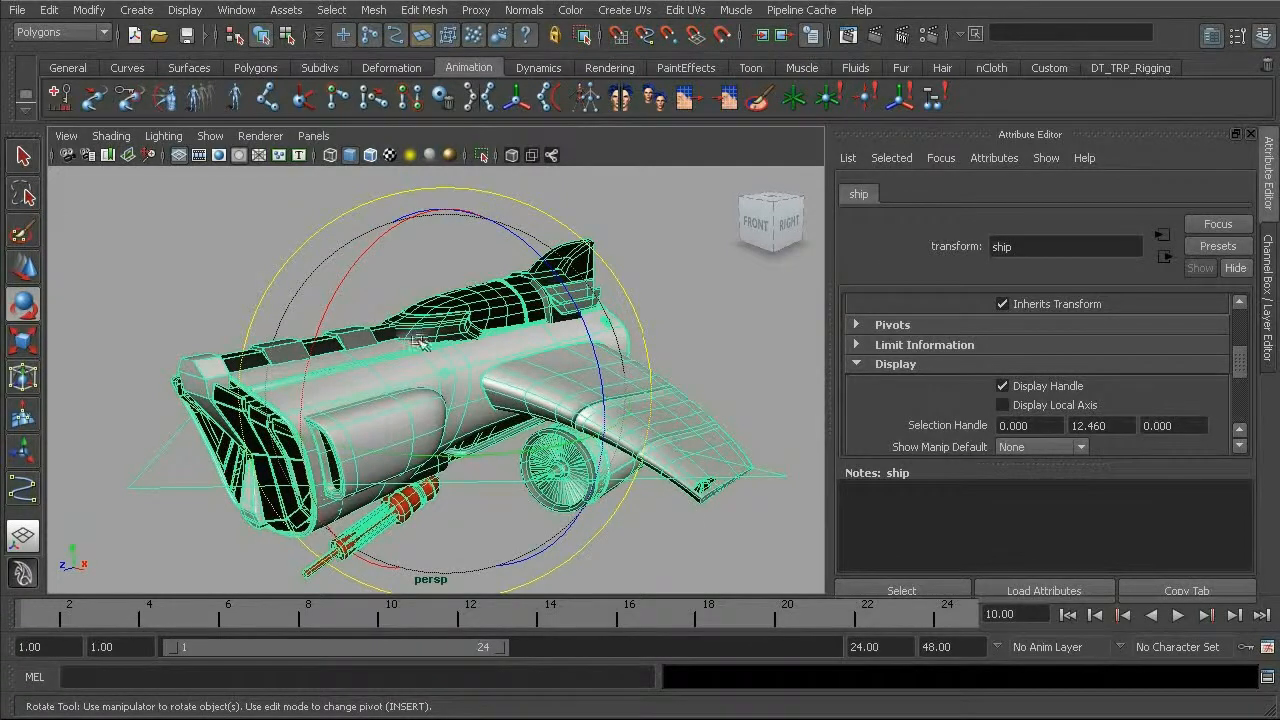
{"action": "left_click_drag", "start_coordinate": [435, 410], "coordinate": [478, 375], "text": "alt"}
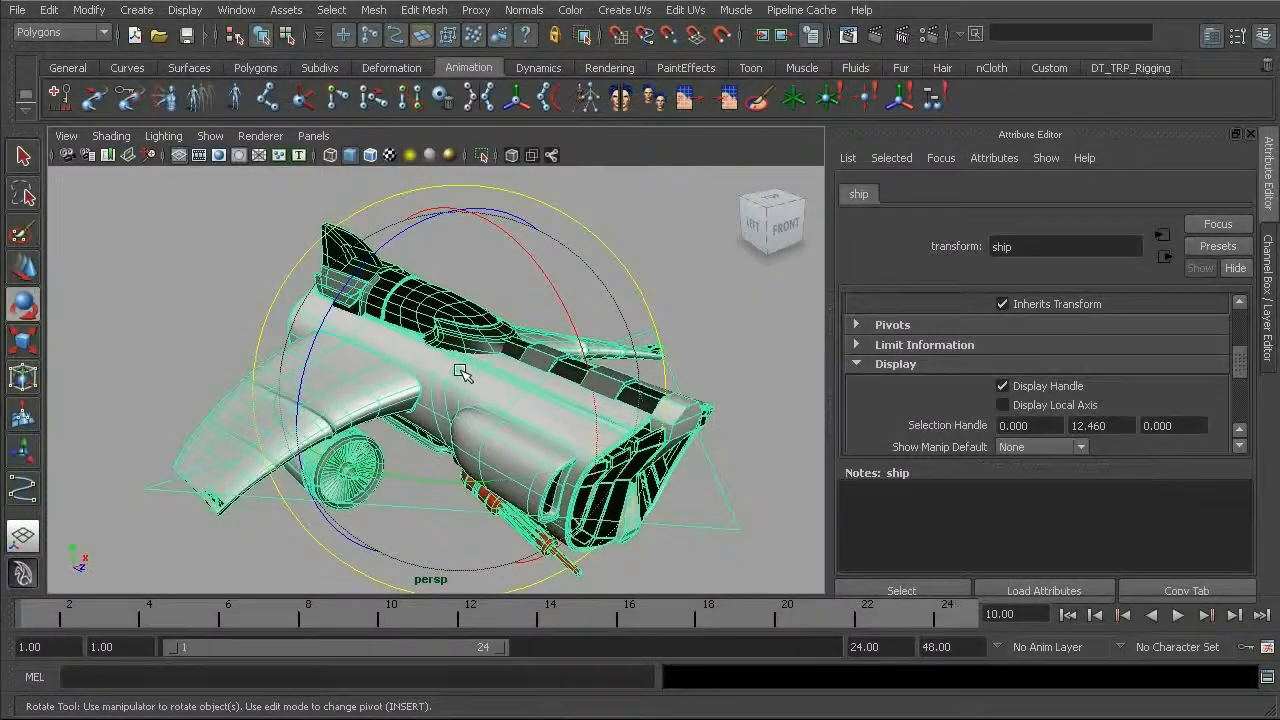
- Switch to component mode, enable handle components for selection, and select the ship group's selection handle
{"action": "key", "text": "F8"}
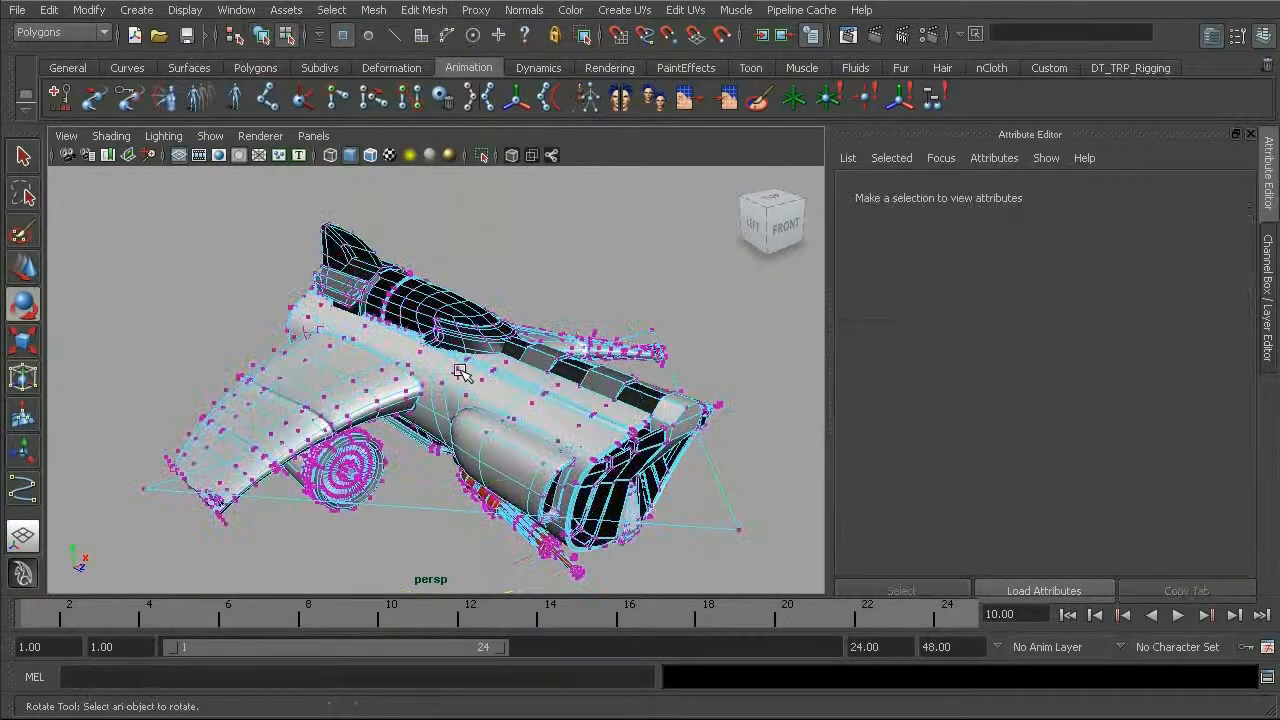
{"action": "scroll", "coordinate": [455, 373], "scroll_direction": "up", "scroll_amount": 5}
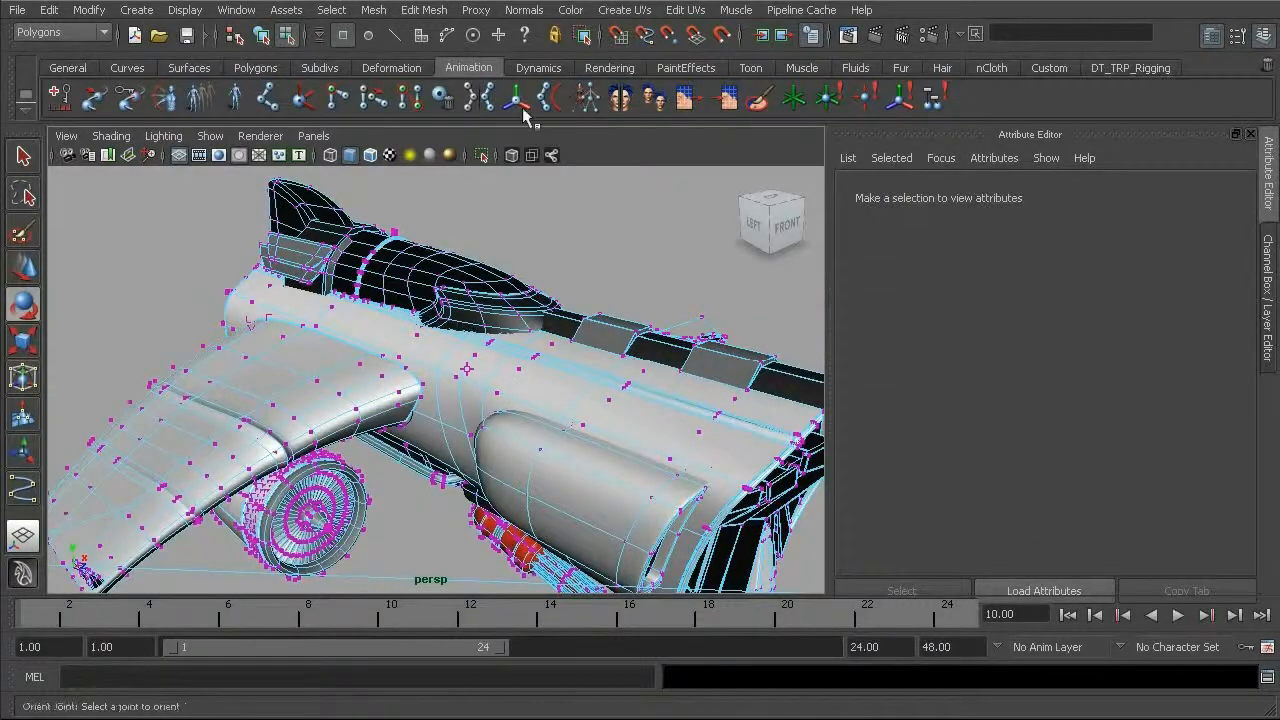
{"action": "left_click", "coordinate": [498, 36]}
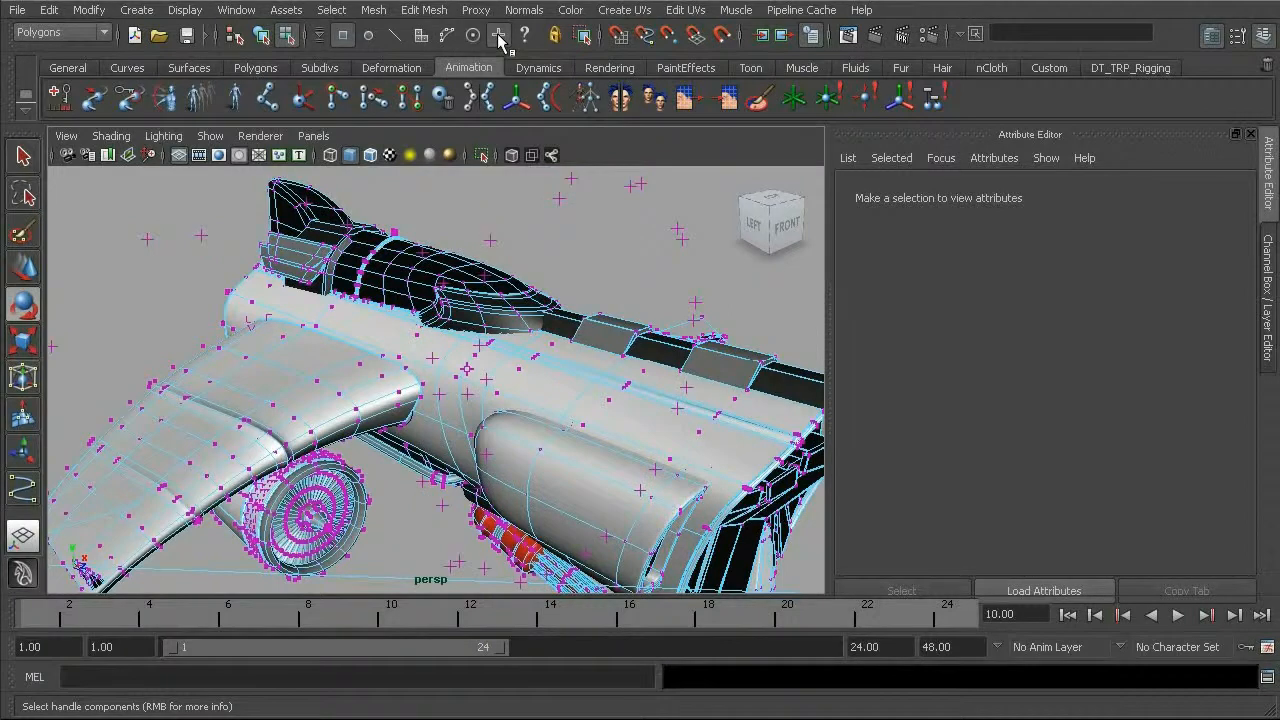
{"action": "right_click_drag", "start_coordinate": [512, 371], "coordinate": [365, 316], "text": "alt"}
{"action": "left_click_drag", "start_coordinate": [365, 316], "coordinate": [351, 320], "text": "alt"}
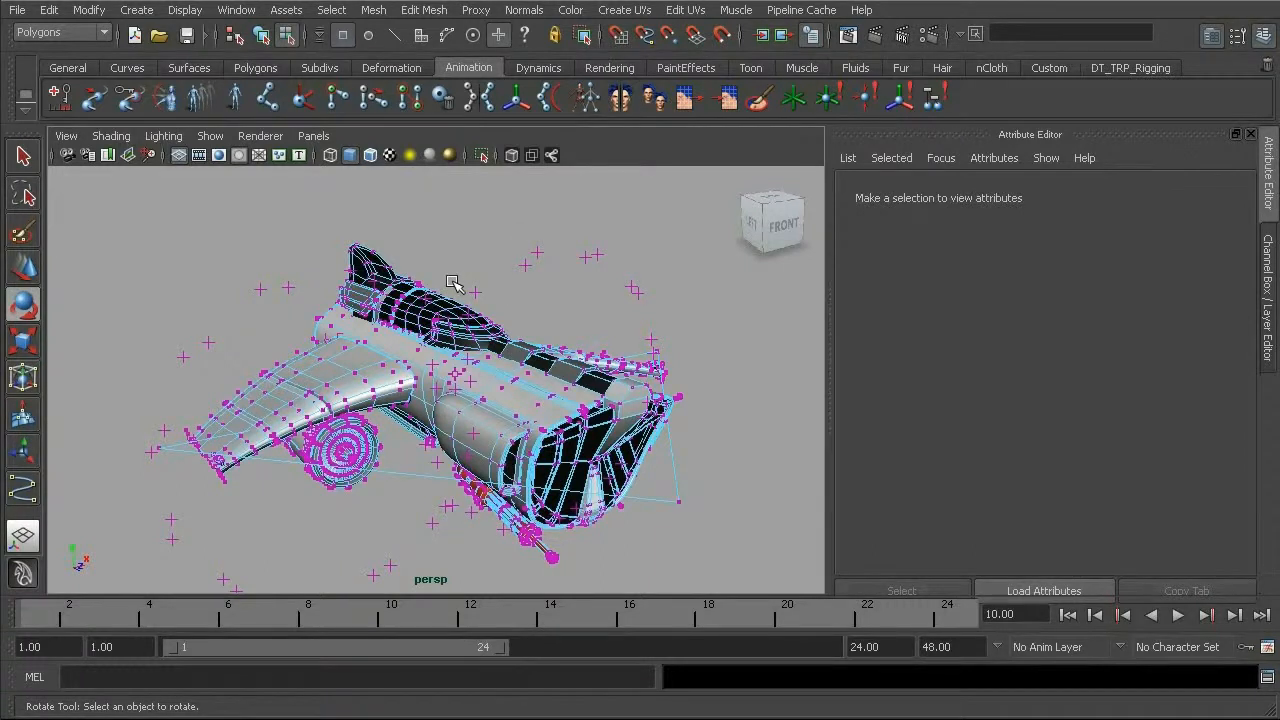
{"action": "right_click_drag", "start_coordinate": [455, 383], "coordinate": [523, 386], "text": "alt"}
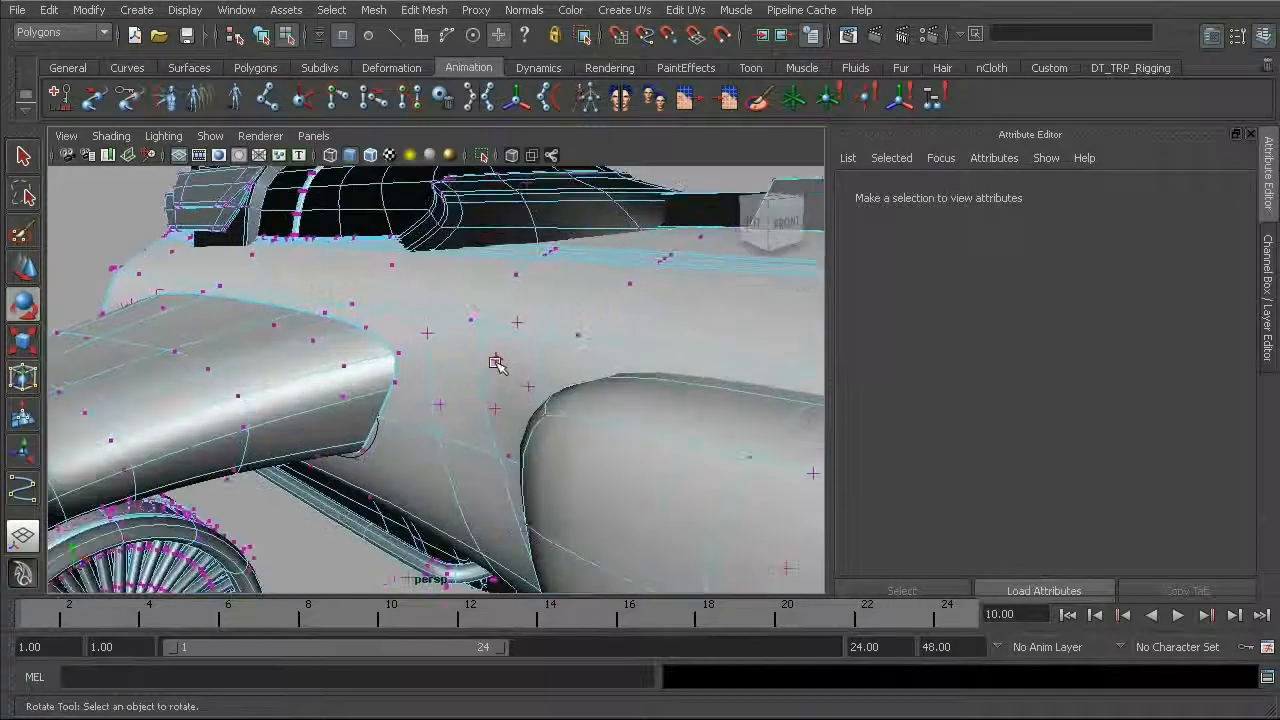
{"action": "left_click", "coordinate": [497, 358]}
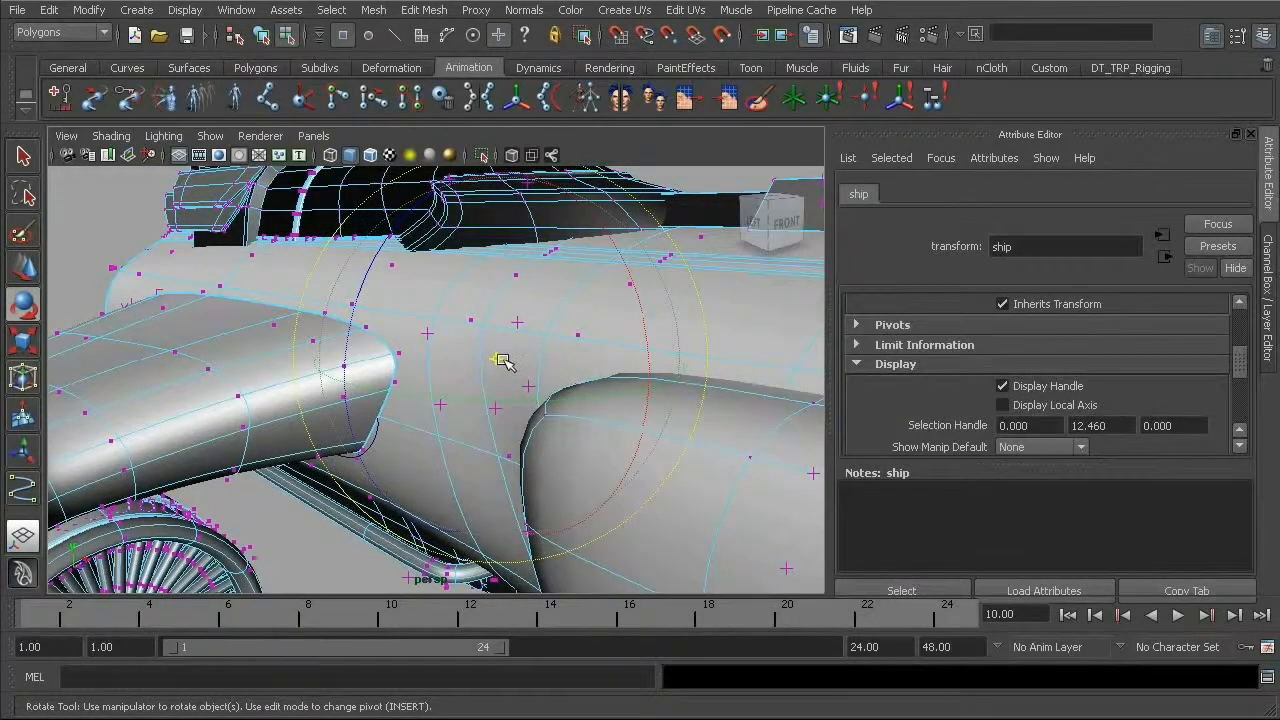
- Move the ship's selection handle straight up above the hull to Y 109.889 and return to object mode
{"action": "right_click_drag", "start_coordinate": [503, 361], "coordinate": [478, 348], "text": "alt"}
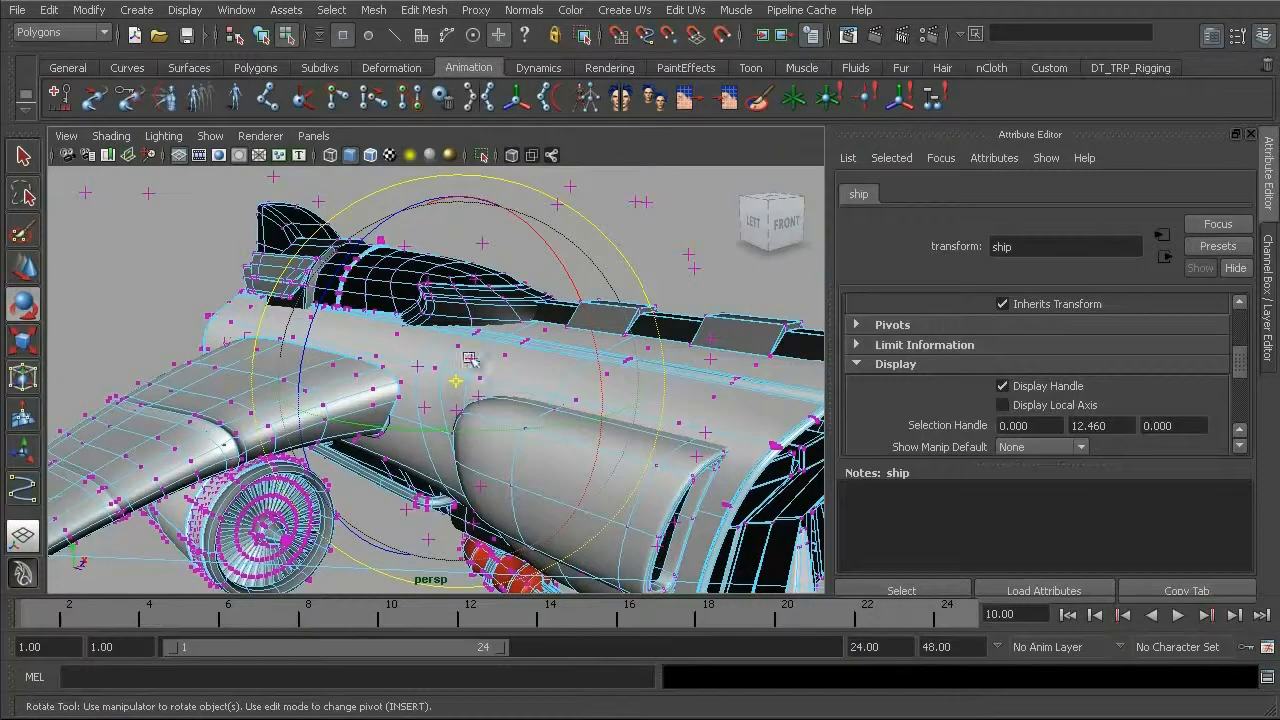
{"action": "left_click_drag", "start_coordinate": [420, 372], "coordinate": [462, 388], "text": "alt"}
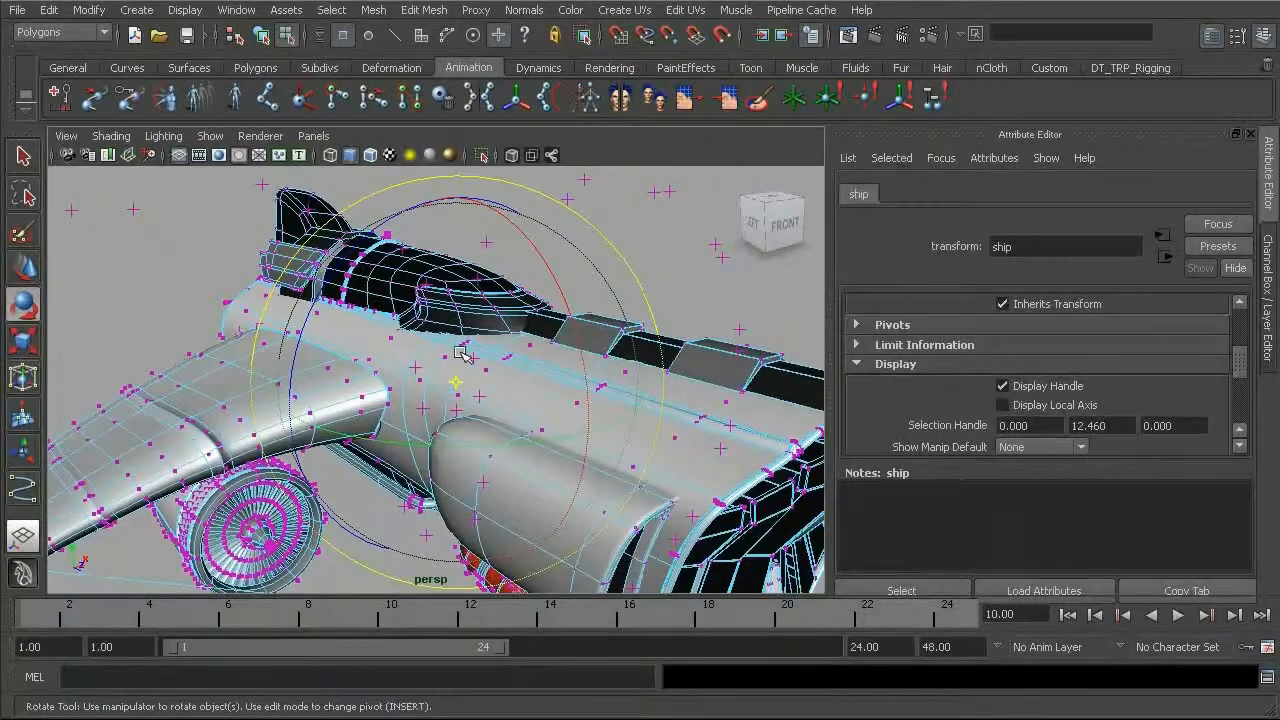
{"action": "key", "text": "w"}
{"action": "left_click_drag", "start_coordinate": [462, 258], "coordinate": [518, 207]}
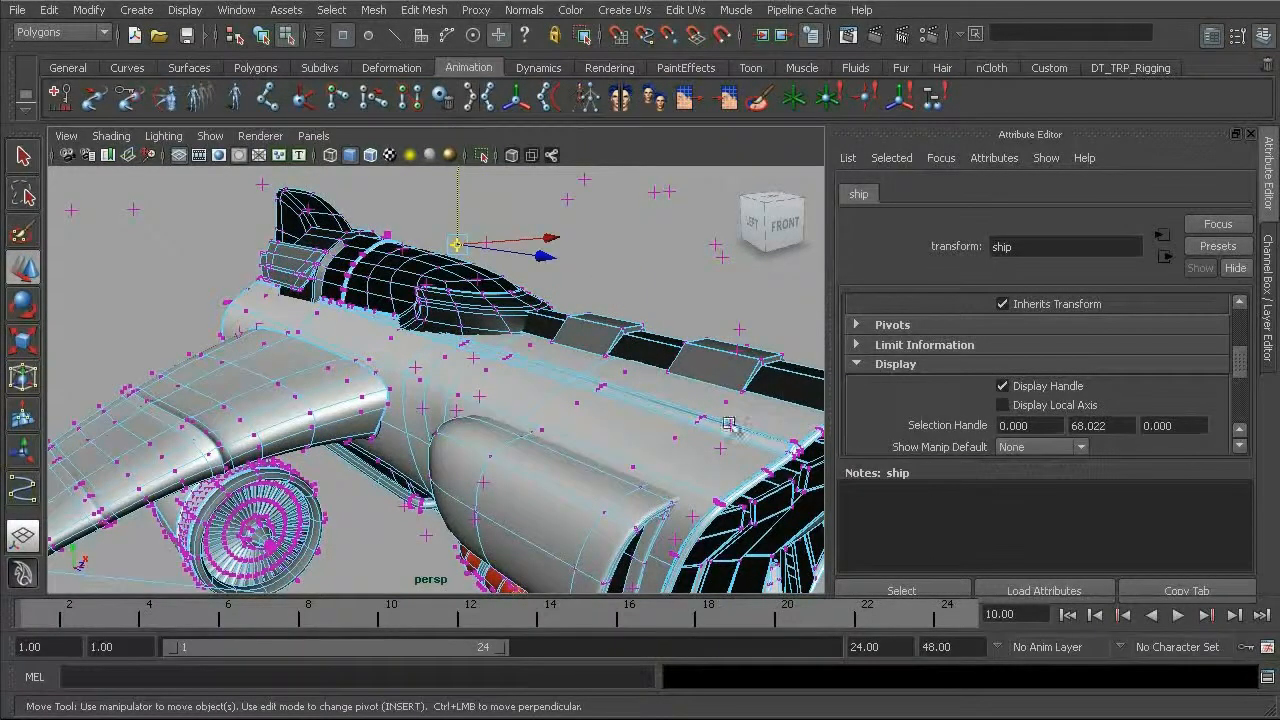
{"action": "middle_click_drag", "start_coordinate": [548, 310], "coordinate": [571, 429], "text": "alt"}
{"action": "left_click_drag", "start_coordinate": [571, 460], "coordinate": [571, 426], "text": "alt"}
{"action": "right_click_drag", "start_coordinate": [571, 426], "coordinate": [483, 400], "text": "alt"}
{"action": "left_click_drag", "start_coordinate": [474, 249], "coordinate": [478, 176]}
{"action": "mouse_move", "coordinate": [527, 360]}
{"action": "left_mouse_down", "text": "alt"}
{"action": "mouse_move", "coordinate": [569, 363]}
{"action": "mouse_move", "coordinate": [508, 346]}
{"action": "left_mouse_up", "text": "alt"}
{"action": "left_click_drag", "start_coordinate": [486, 296], "coordinate": [478, 302]}
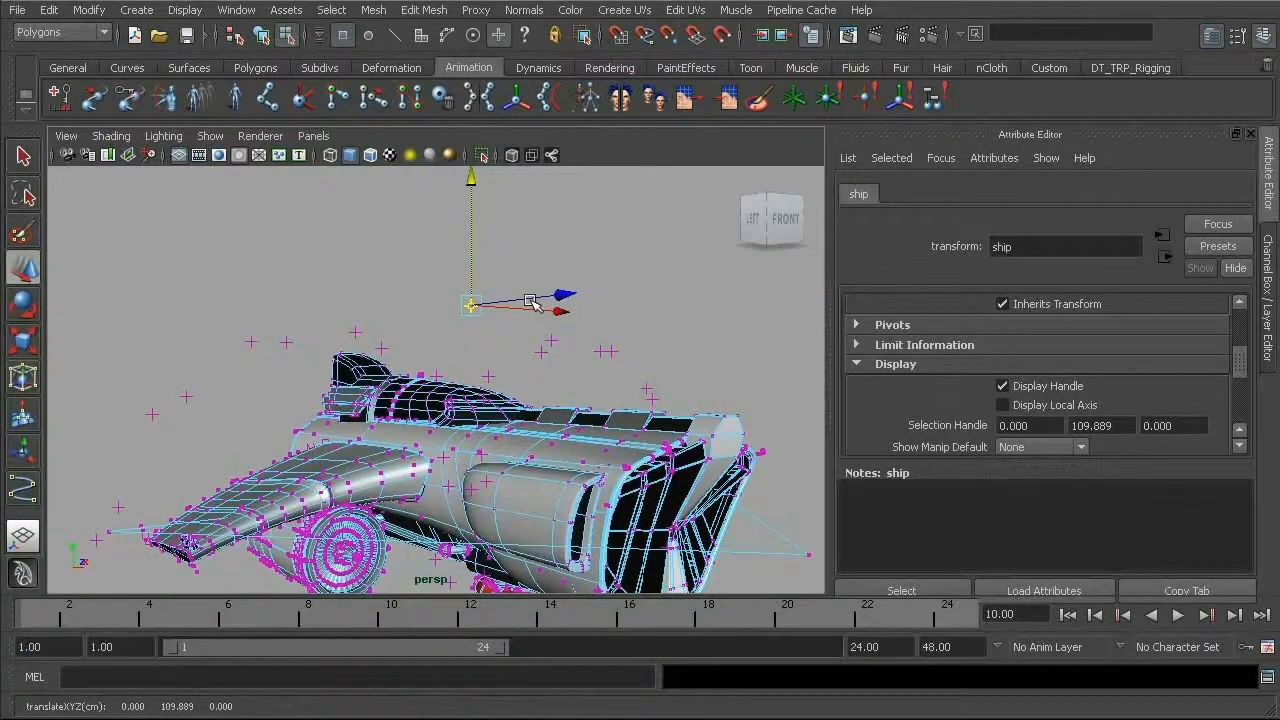
{"action": "key", "text": "F8"}
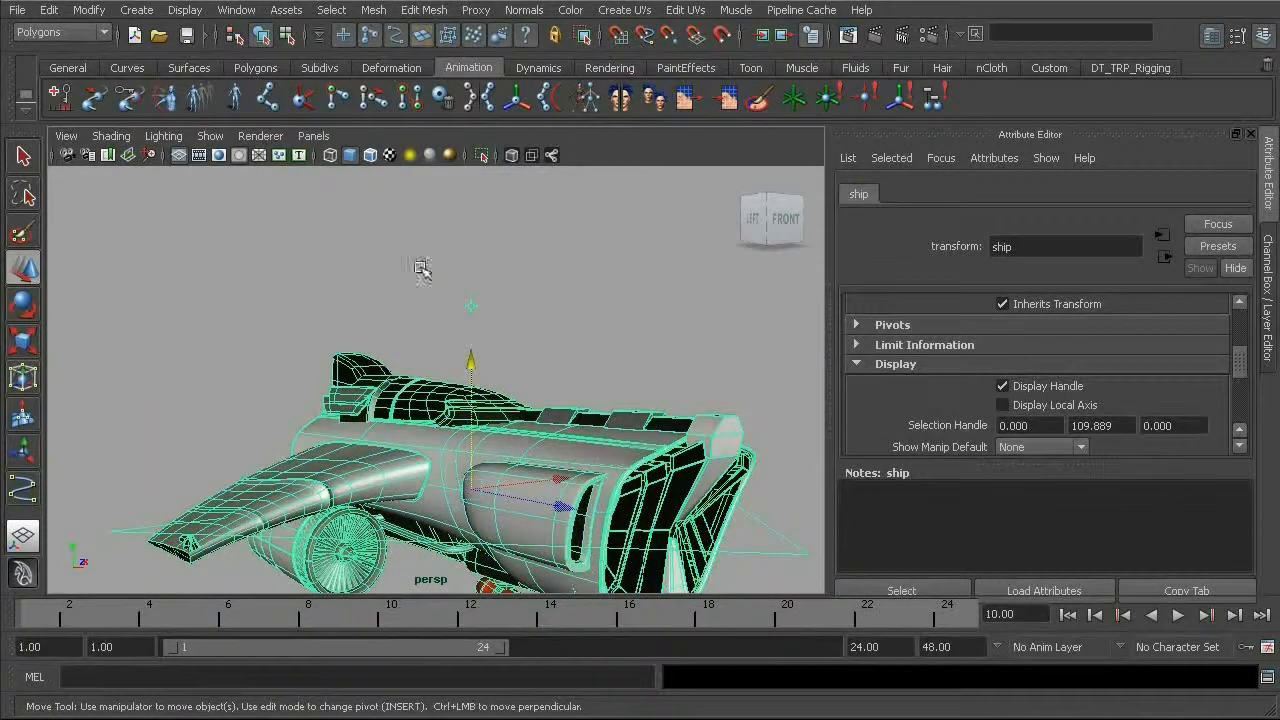
- Switch back to component mode and turn off selection of handle components
{"action": "left_click_drag", "start_coordinate": [499, 398], "coordinate": [487, 402], "text": "alt"}
{"action": "key", "text": "F8"}
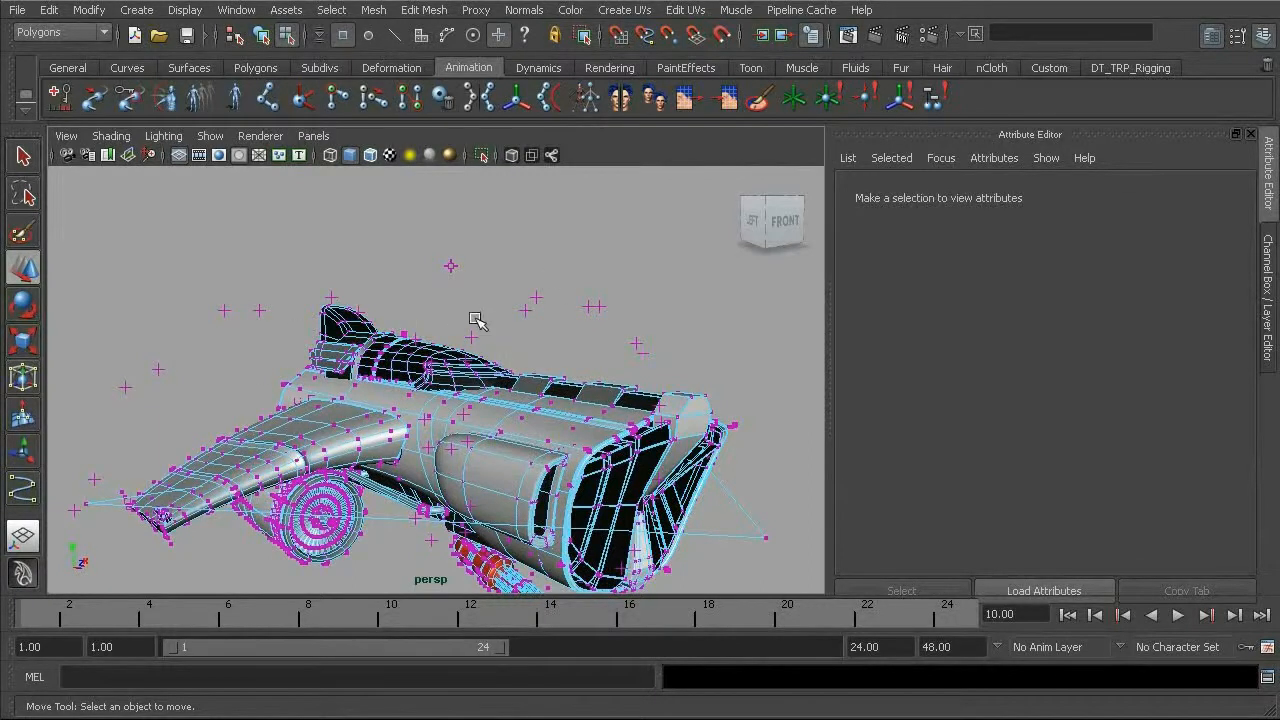
{"action": "left_click", "coordinate": [500, 34]}
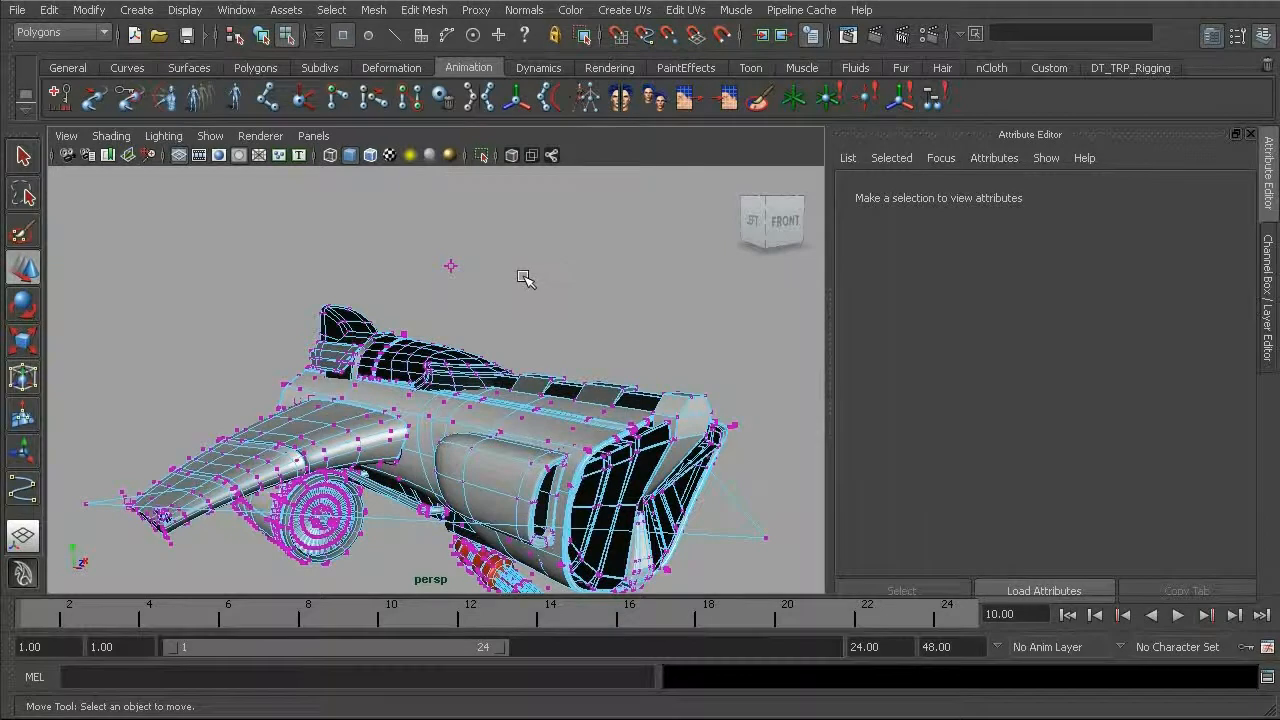
- Return to object mode, clear the selection, and select the whole ship through its selection handle above the hull
{"action": "key", "text": "F8"}
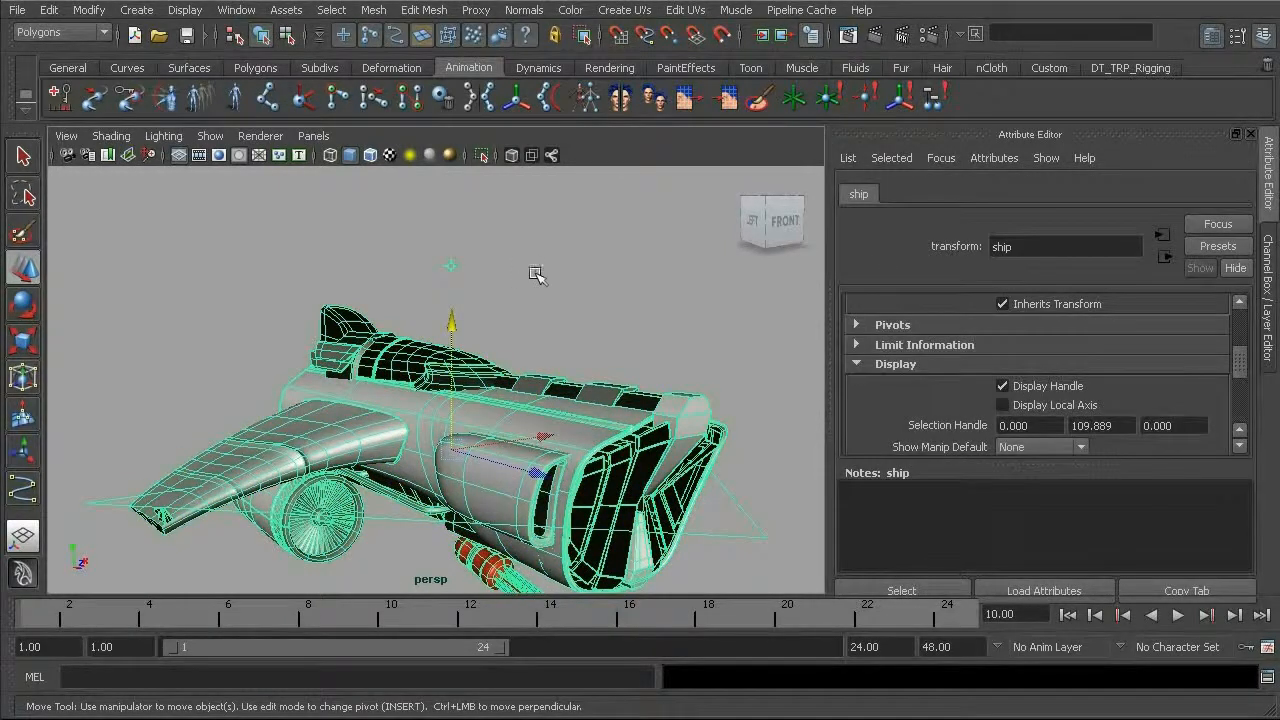
{"action": "left_click", "coordinate": [530, 278]}
{"action": "left_click_drag", "start_coordinate": [543, 326], "coordinate": [528, 332], "text": "alt"}
{"action": "left_click_drag", "start_coordinate": [411, 246], "coordinate": [500, 300]}
{"action": "right_click_drag", "start_coordinate": [529, 320], "coordinate": [480, 312], "text": "alt"}
{"action": "mouse_move", "coordinate": [480, 312]}
{"action": "left_mouse_down", "text": "alt"}
{"action": "mouse_move", "coordinate": [510, 312]}
{"action": "mouse_move", "coordinate": [493, 304]}
{"action": "left_mouse_up", "text": "alt"}
{"action": "left_click", "coordinate": [508, 294]}
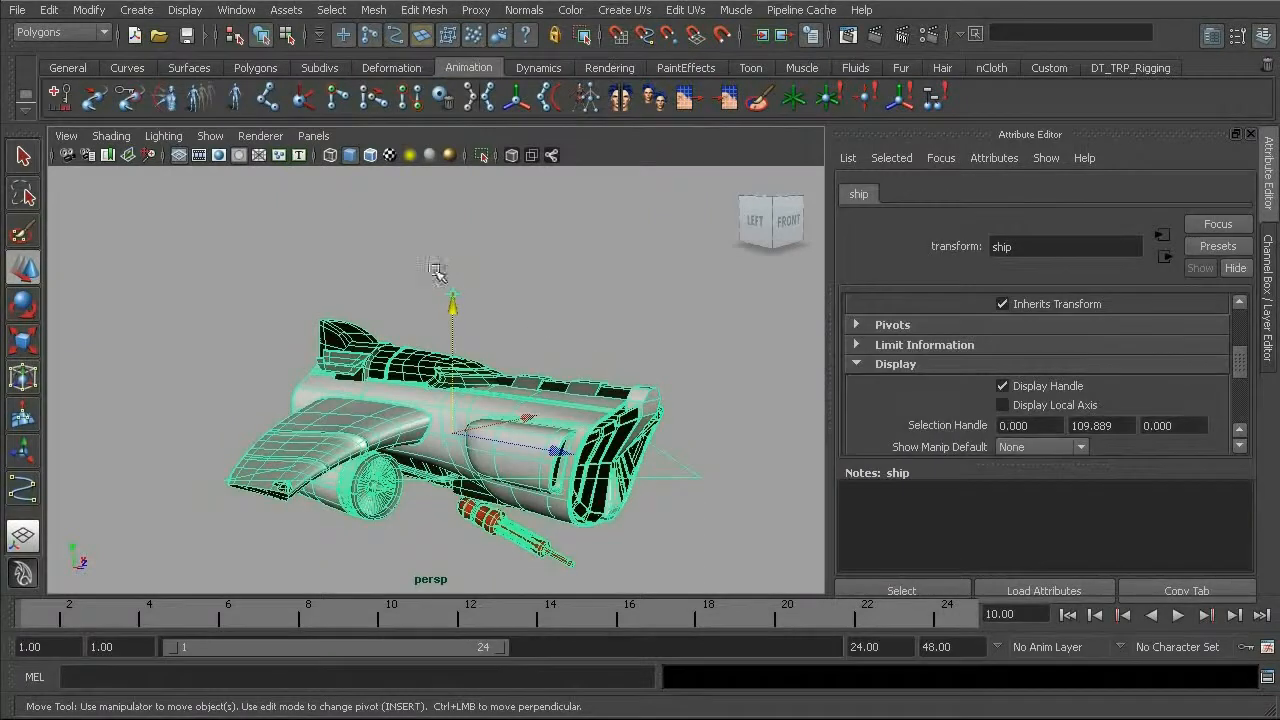
- Open the Outliner and position it beside the ship to examine the ship group in the scene hierarchy
{"action": "left_click_drag", "start_coordinate": [558, 332], "coordinate": [378, 344], "text": "alt"}
{"action": "left_click_drag", "start_coordinate": [396, 293], "coordinate": [340, 296], "text": "alt"}
{"action": "right_click_drag", "start_coordinate": [340, 296], "coordinate": [417, 286], "text": "alt"}
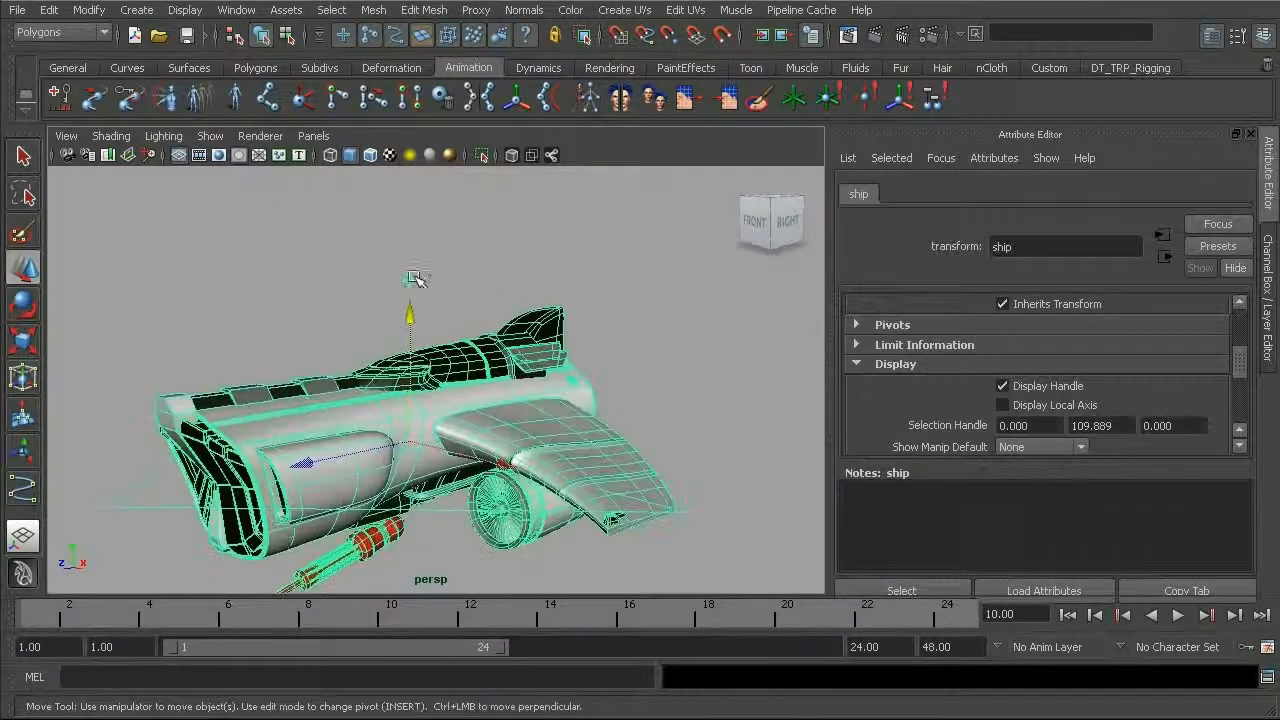
{"action": "left_click_drag", "start_coordinate": [391, 309], "coordinate": [421, 309], "text": "alt"}
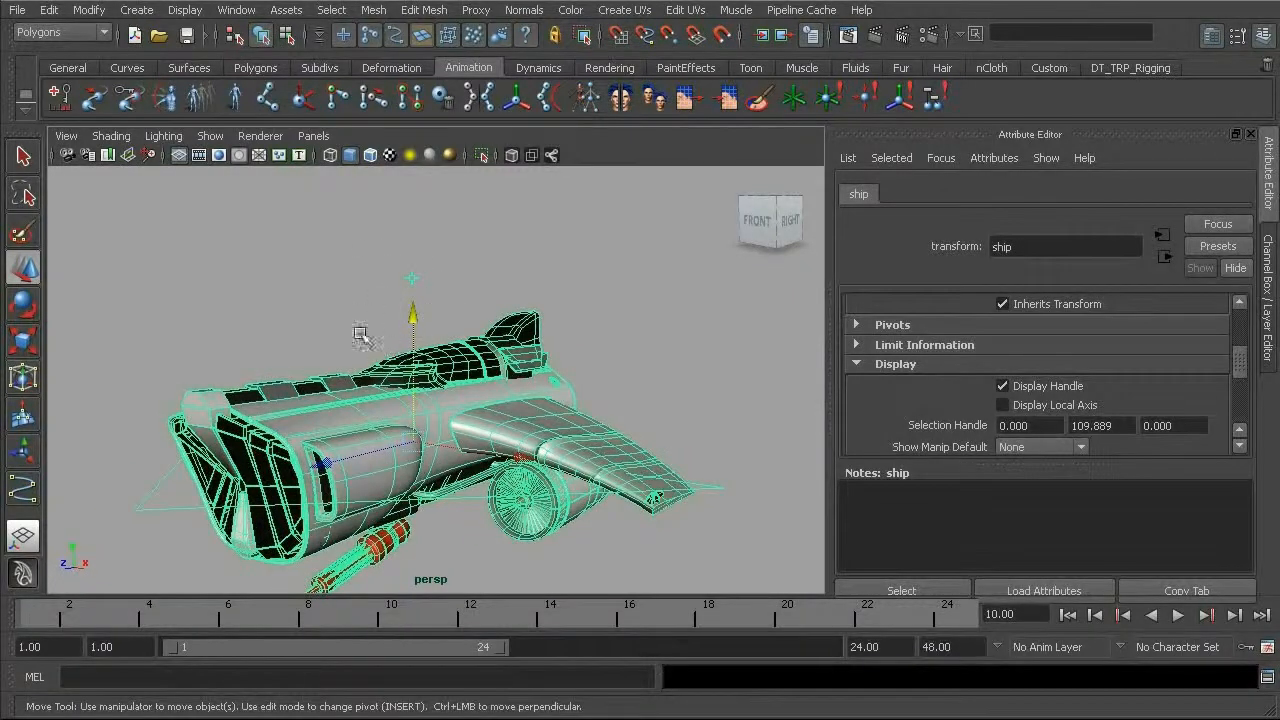
{"action": "left_click", "coordinate": [236, 10]}
{"action": "left_click", "coordinate": [285, 155]}
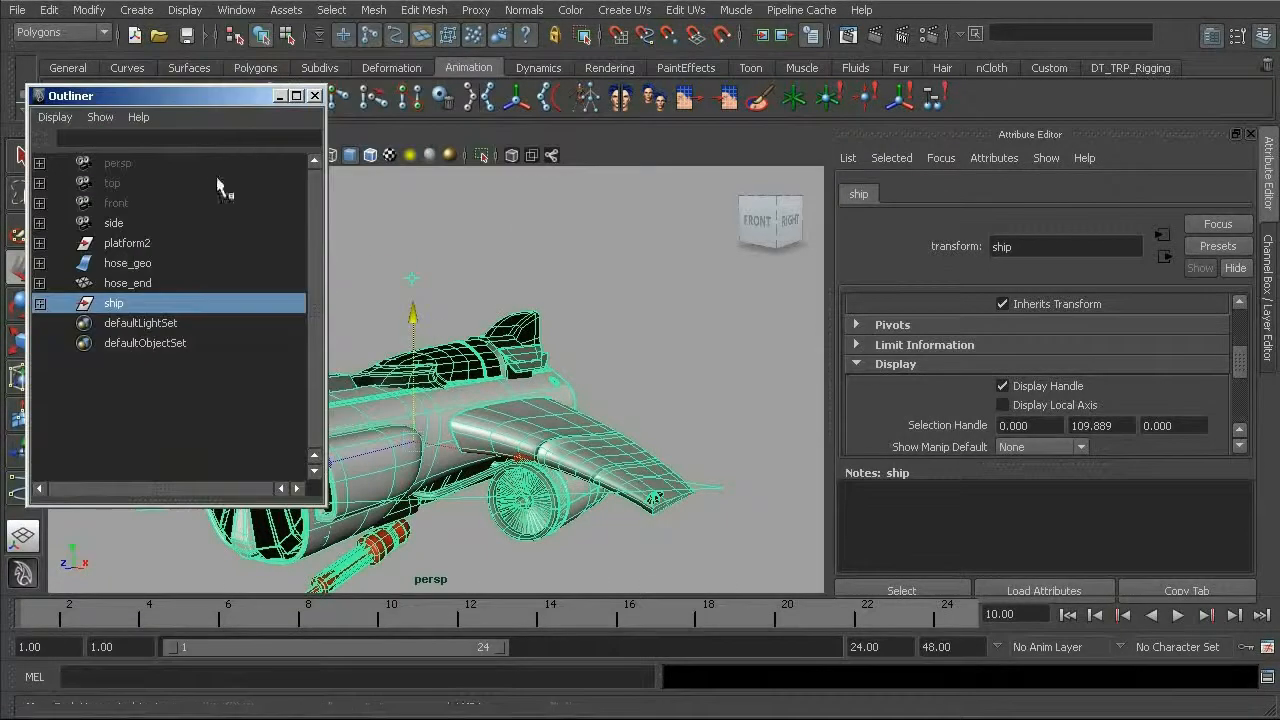
{"action": "left_click_drag", "start_coordinate": [221, 103], "coordinate": [319, 103]}
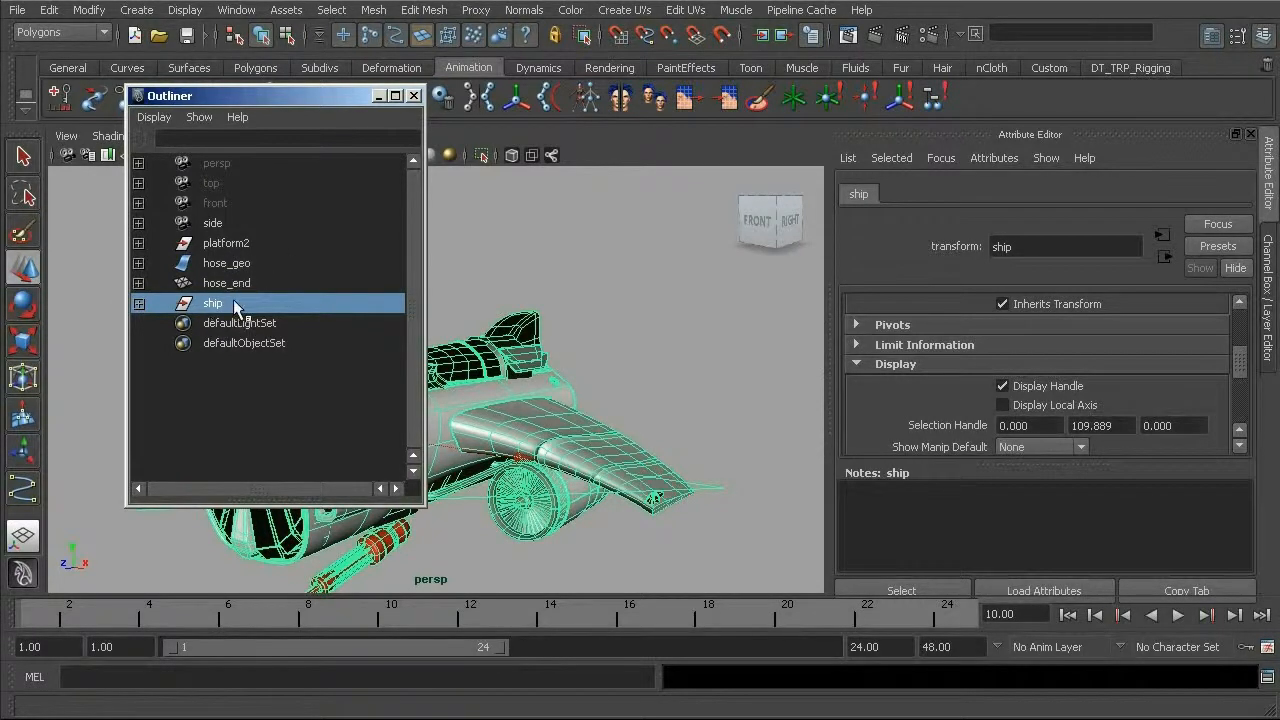
{"action": "middle_click_drag", "start_coordinate": [505, 325], "coordinate": [640, 320], "text": "alt"}
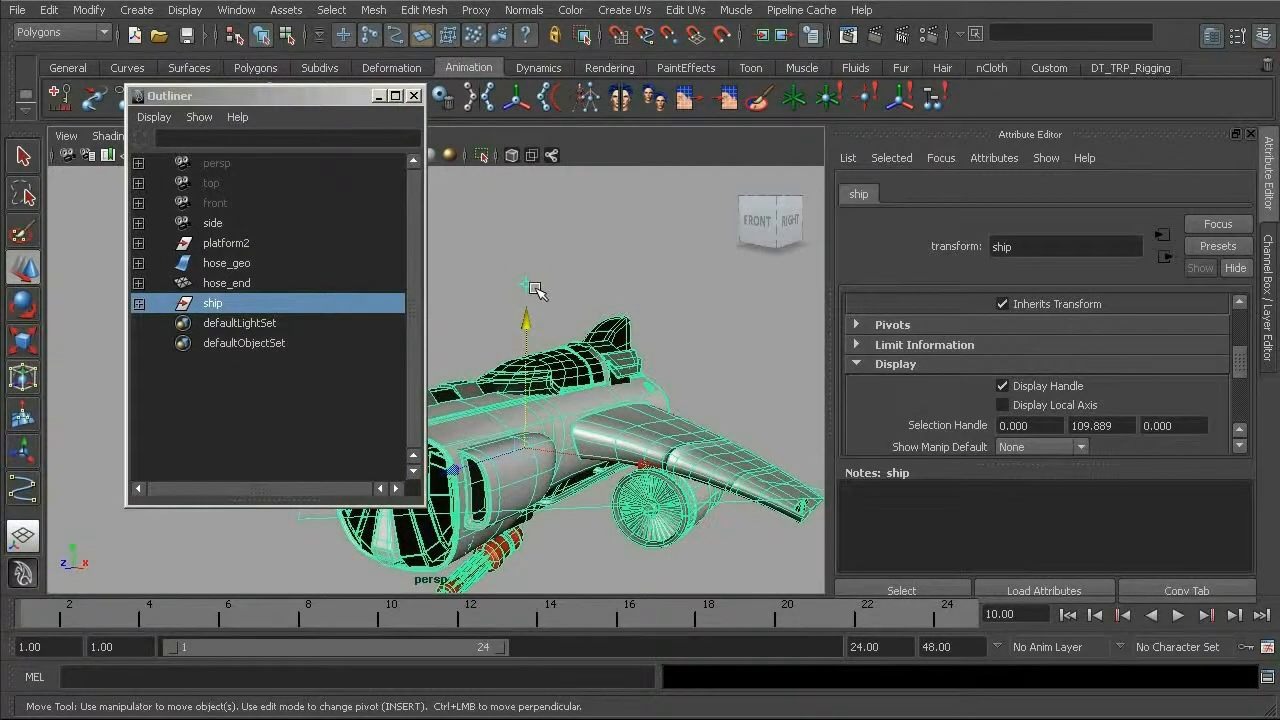
- Try grouping the ship under a new parent group, undo the grouping, and close the Outliner
{"action": "key", "text": "ctrl+g"}
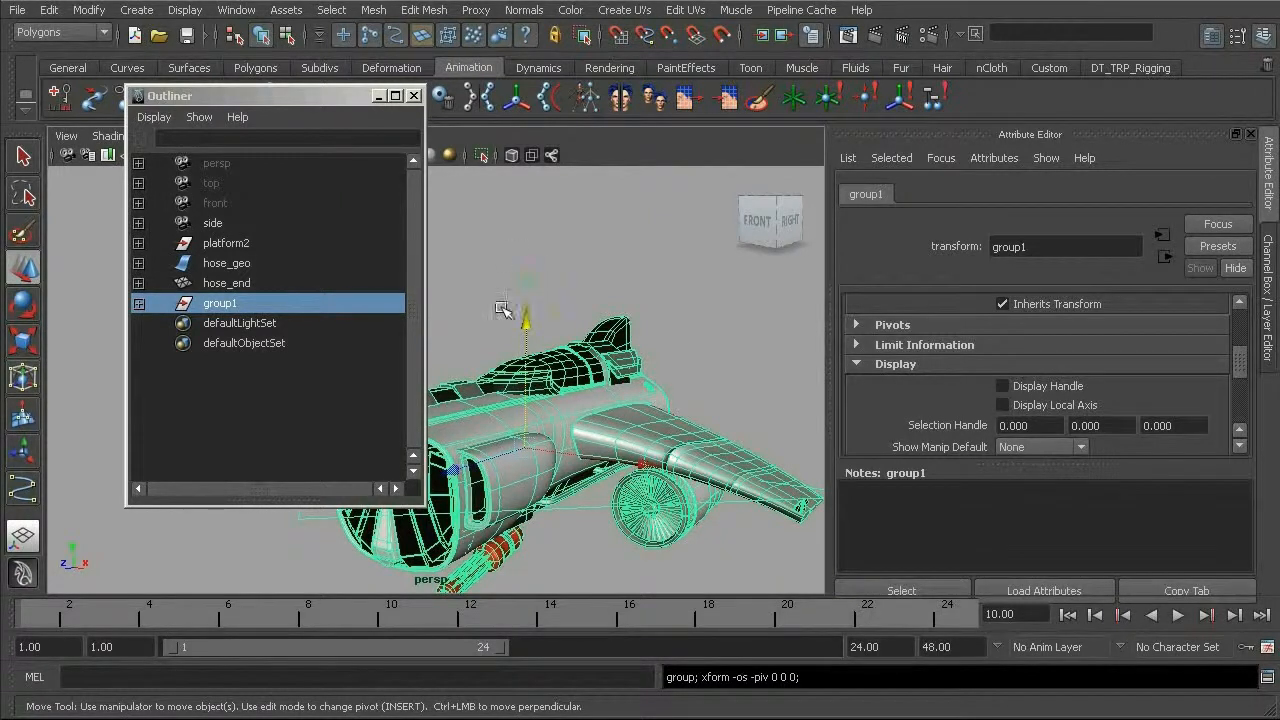
{"action": "key", "text": "ctrl+z"}
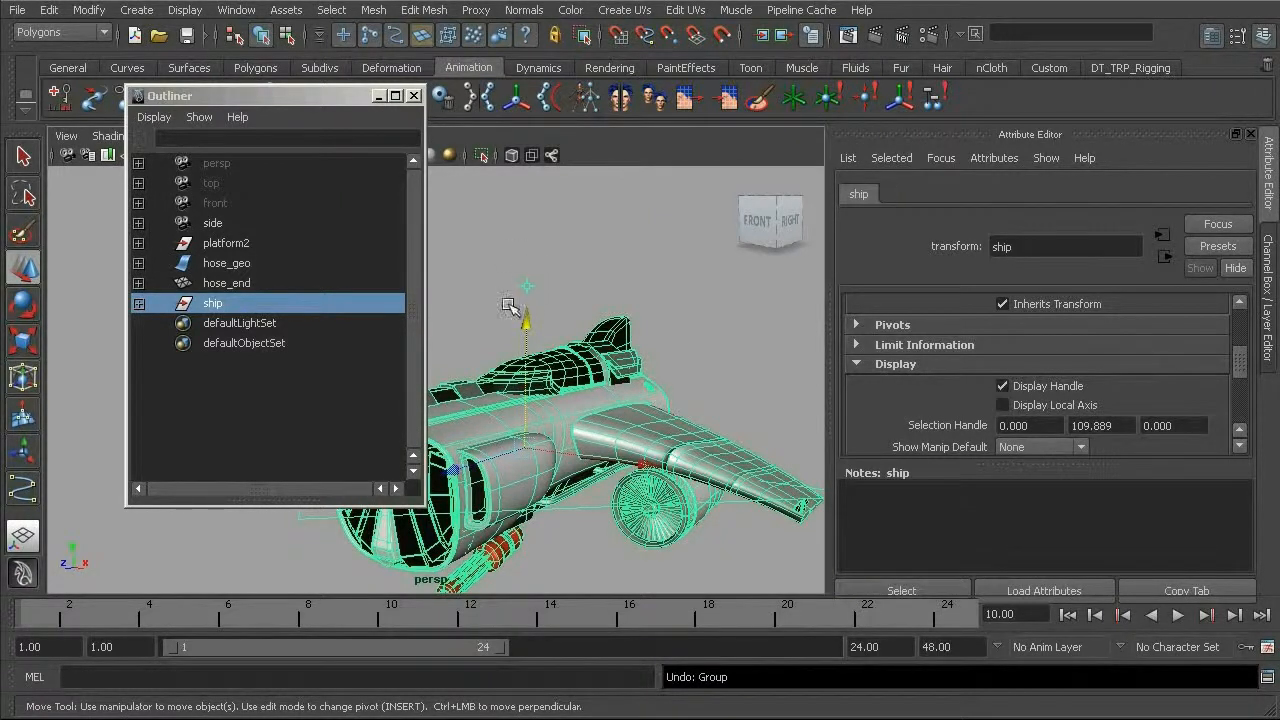
{"action": "left_click", "coordinate": [414, 96]}
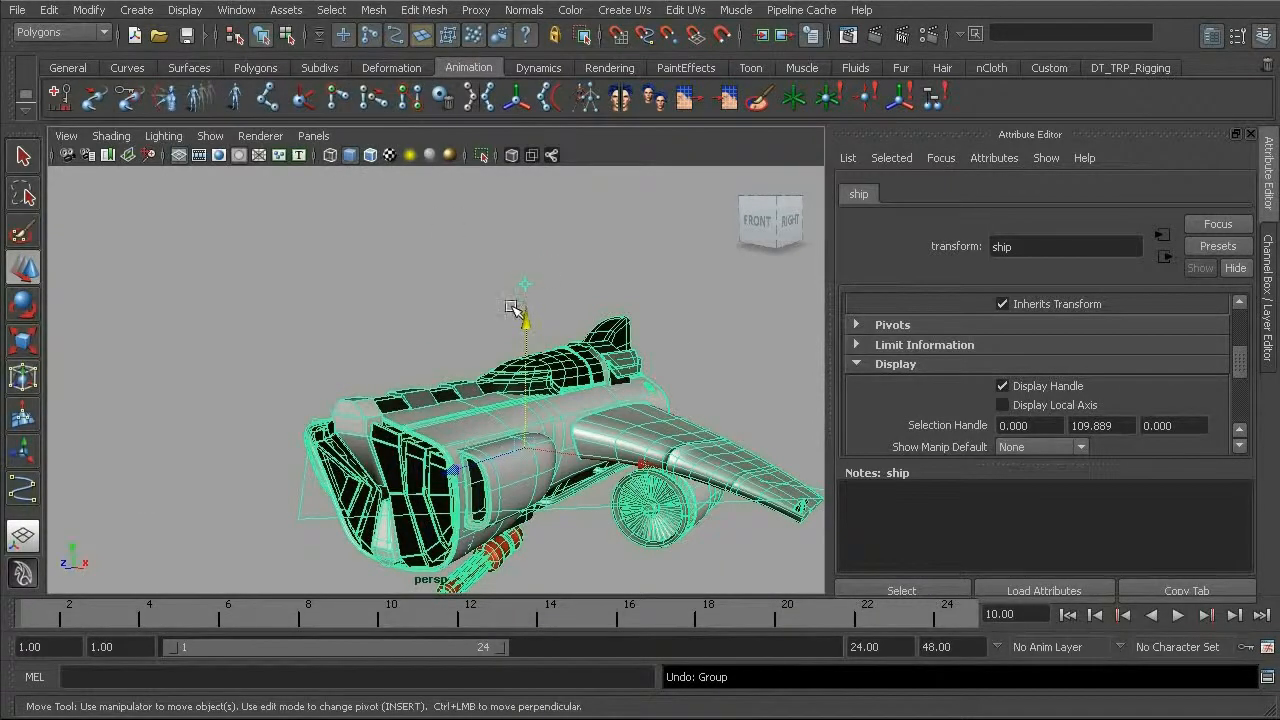
{"action": "middle_click_drag", "start_coordinate": [519, 340], "coordinate": [437, 330], "text": "alt"}
{"action": "left_click_drag", "start_coordinate": [437, 330], "coordinate": [400, 342], "text": "alt"}
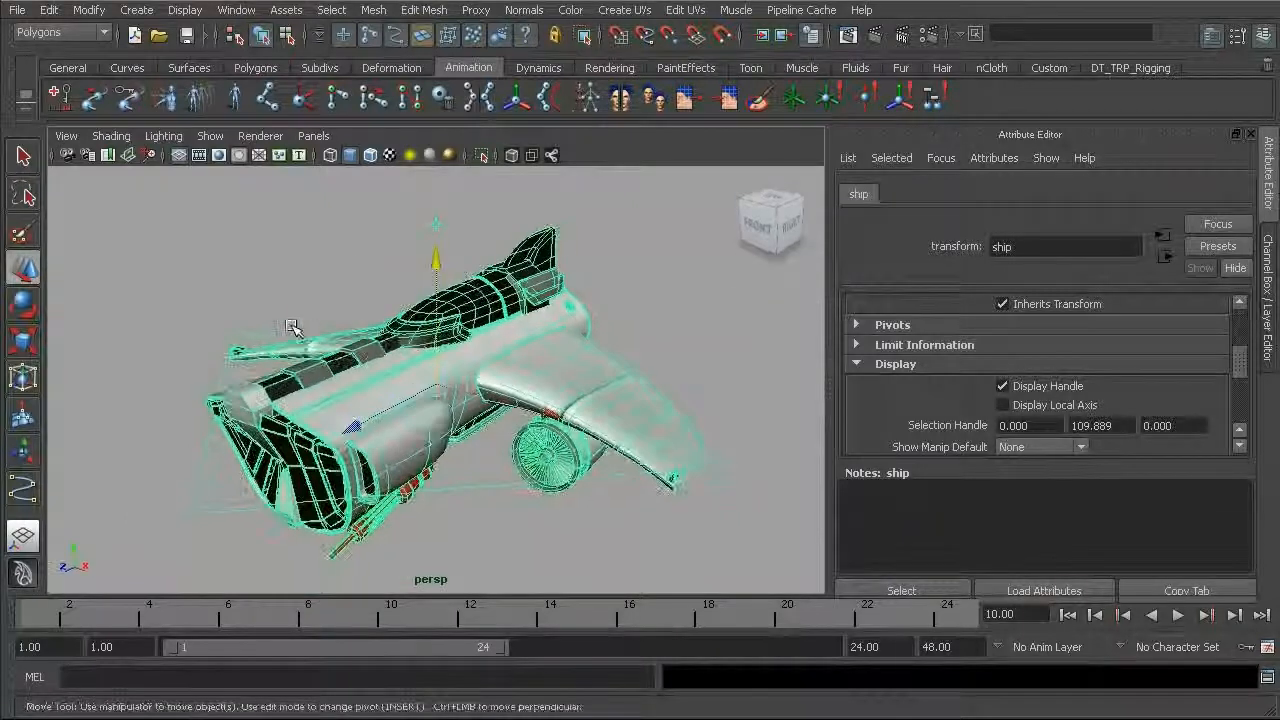